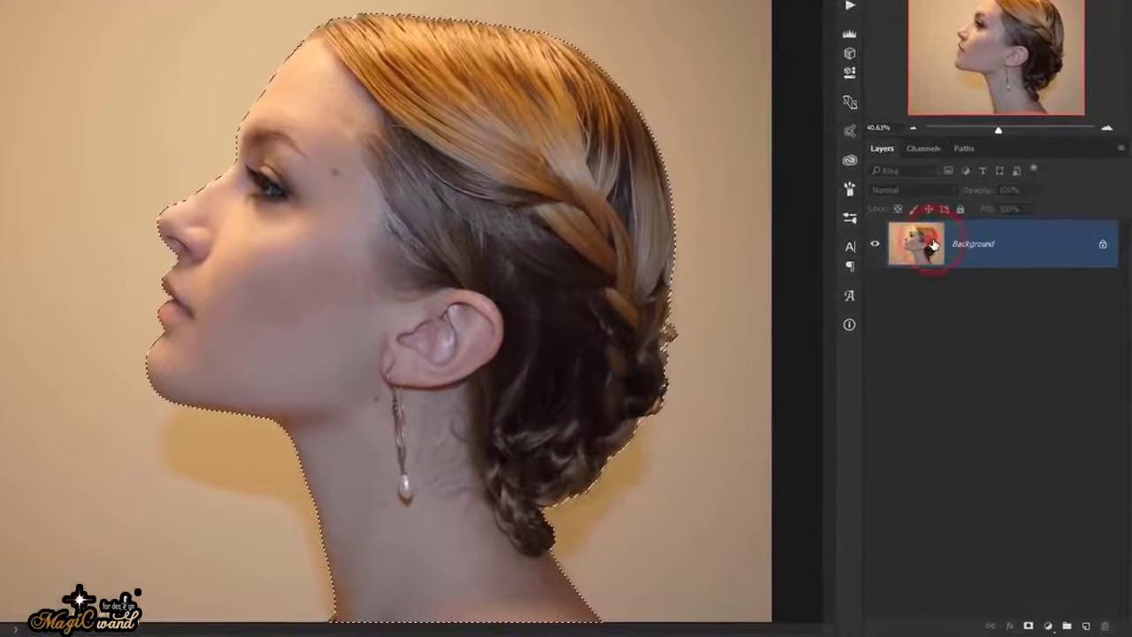
Copy the selected woman onto a new layer named Model and delete the Background layer.
key(ctrl+j)
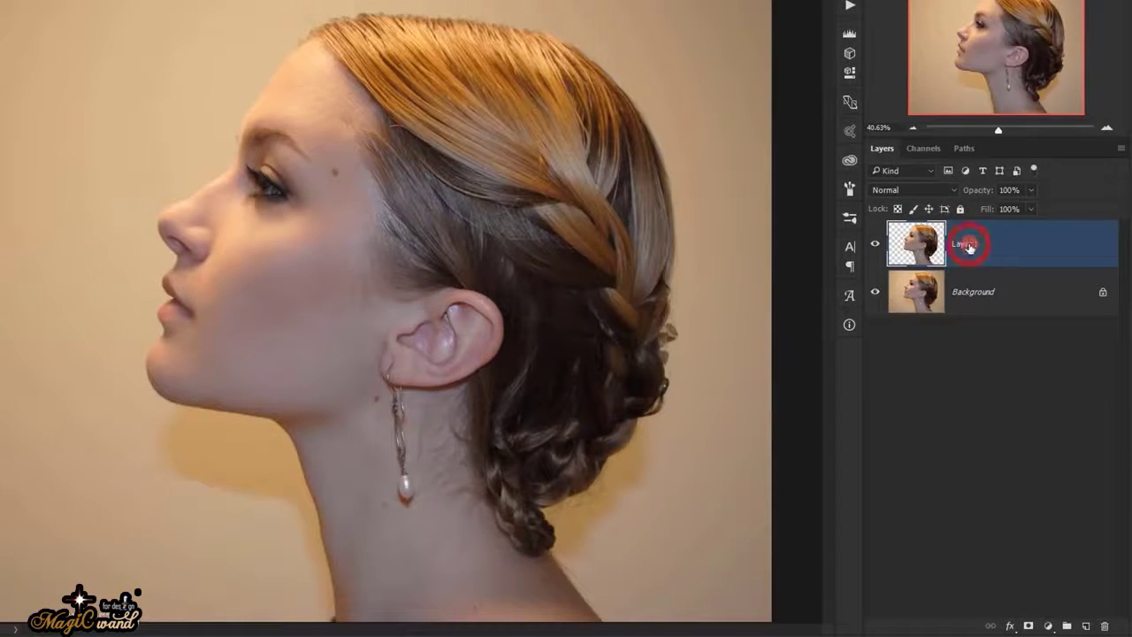
double_click(967, 245)
text(Model)
key(Return)
drag(961, 287, 1104, 625)
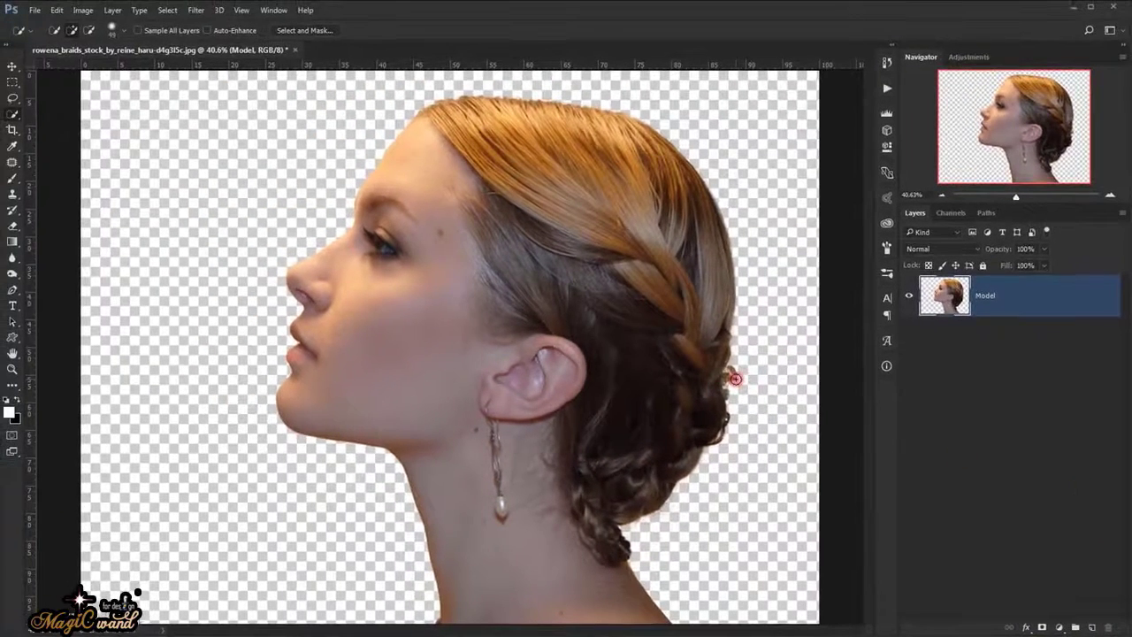
Enlarge the canvas with the Crop tool, adding empty space behind the woman's head and above it.
key(v)
scroll(734, 379, down, 3)
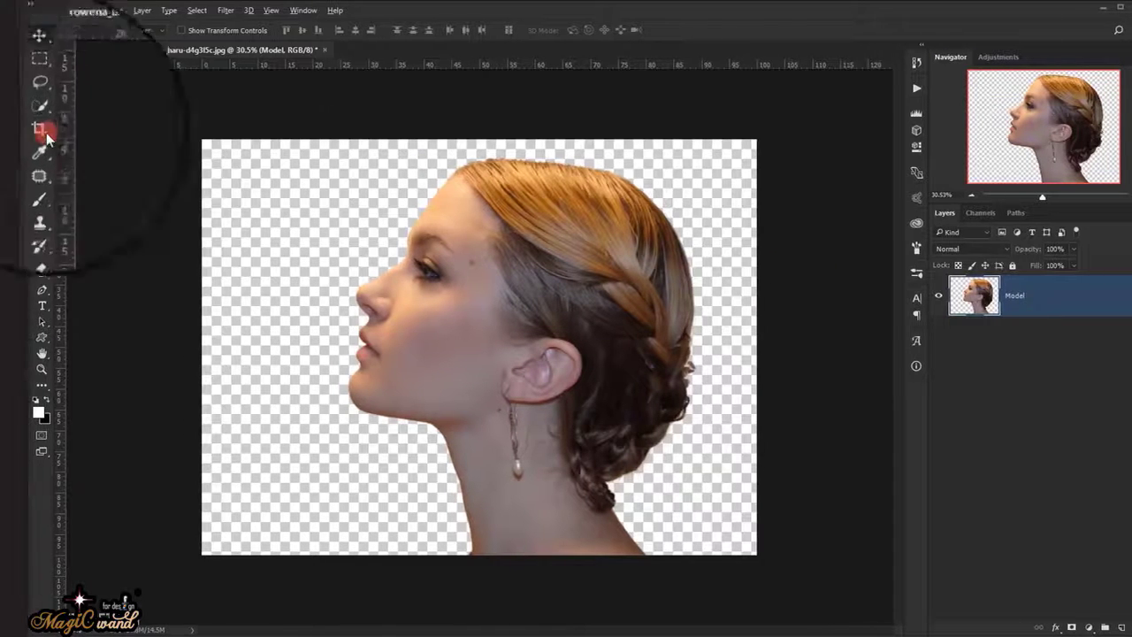
right_click(13, 130)
click(148, 134)
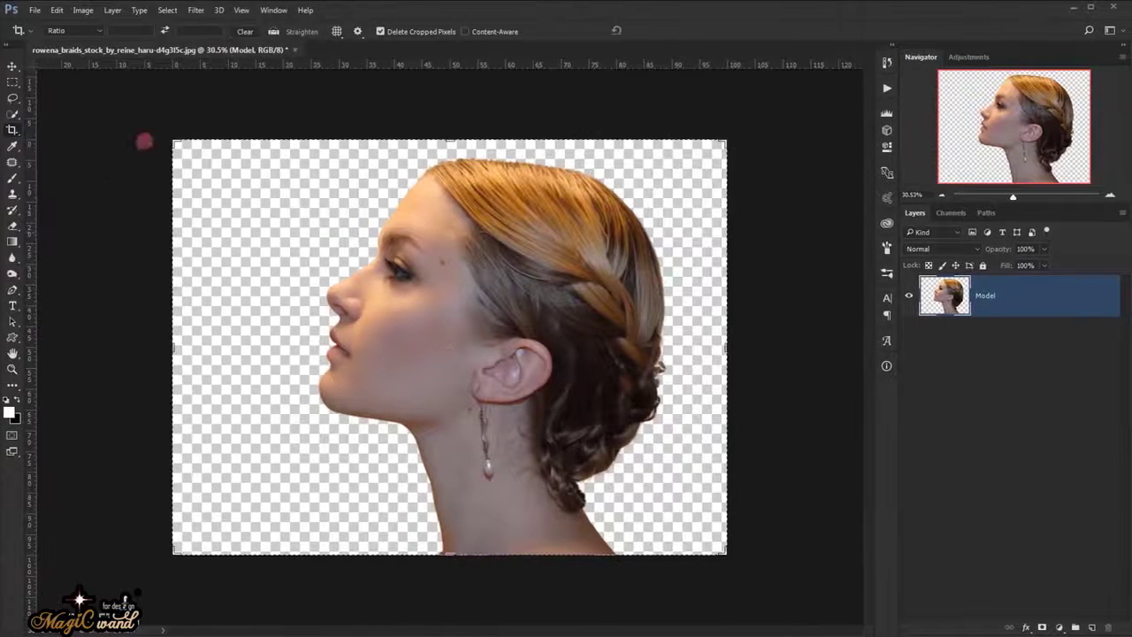
drag(725, 343, 790, 346)
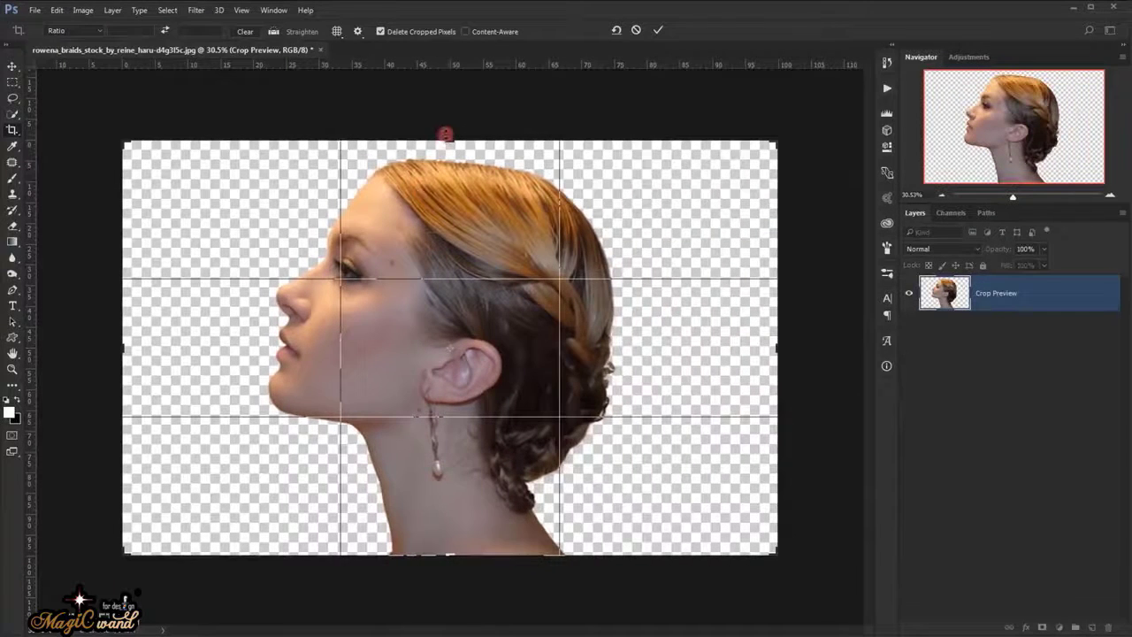
drag(445, 132, 450, 106)
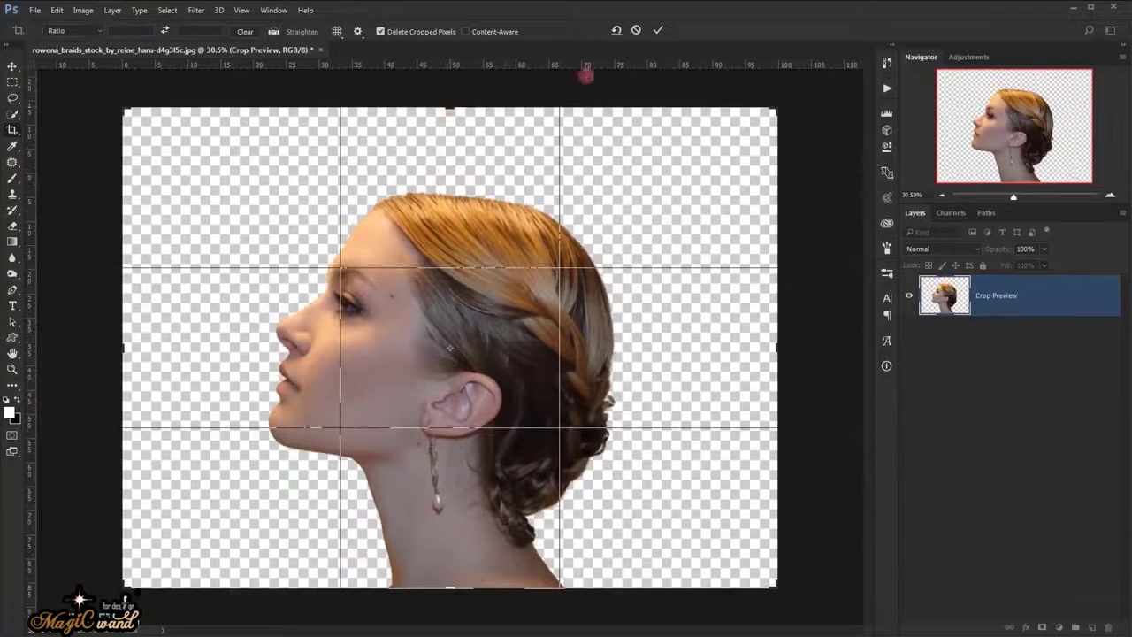
click(658, 30)
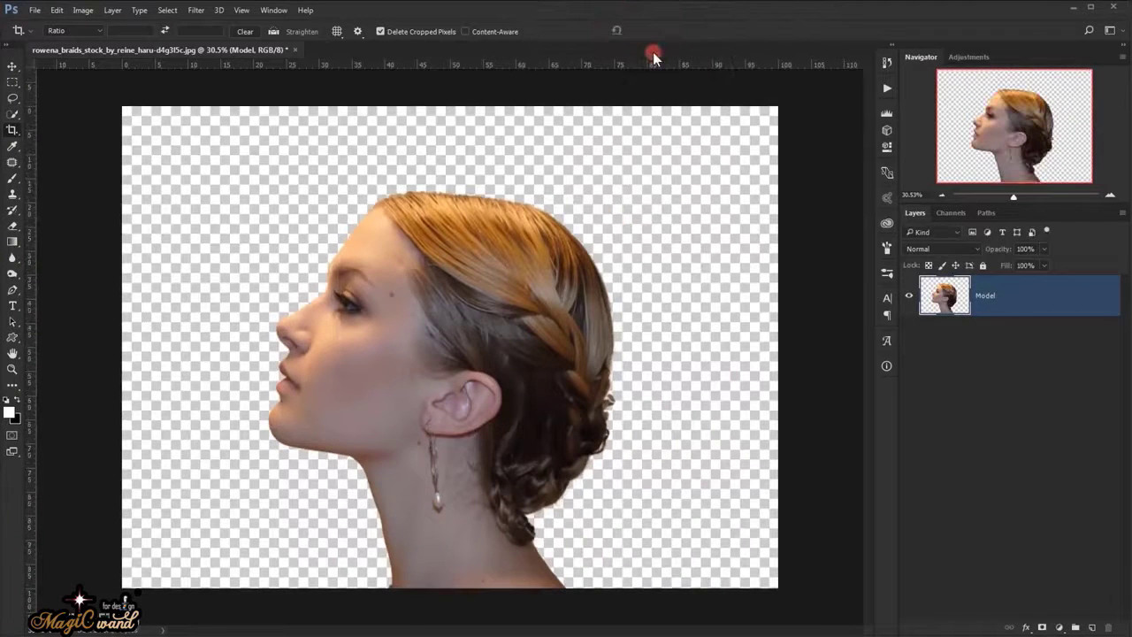
key(ctrl+0)
key(v)
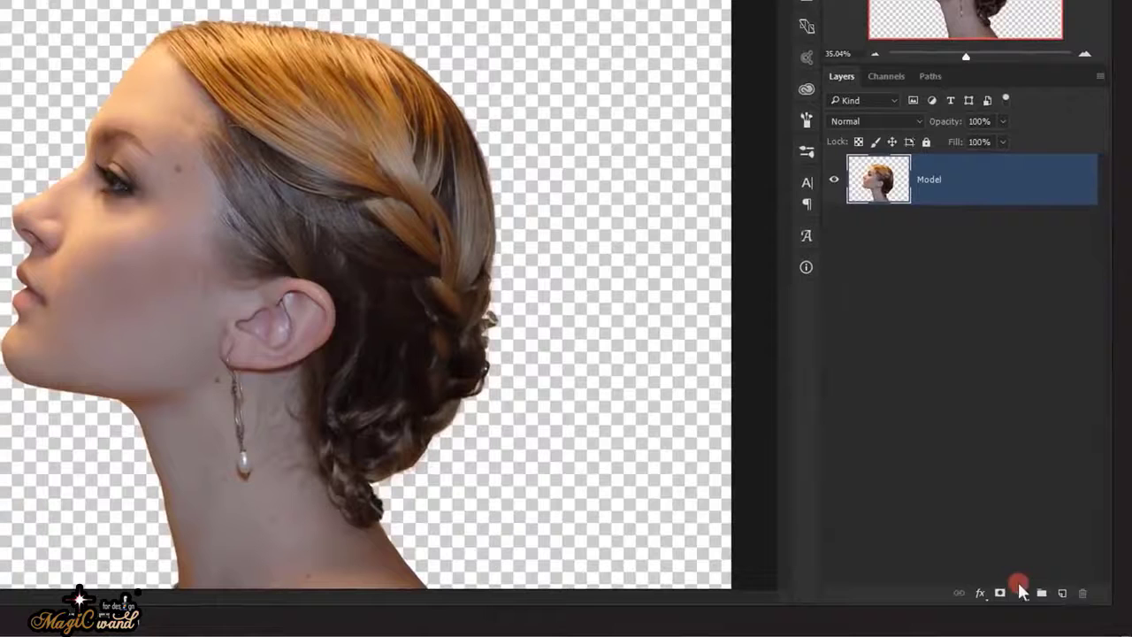
Add a white (ffffff) Solid Color fill layer, place it below the Model layer and rename it BG.
click(1058, 626)
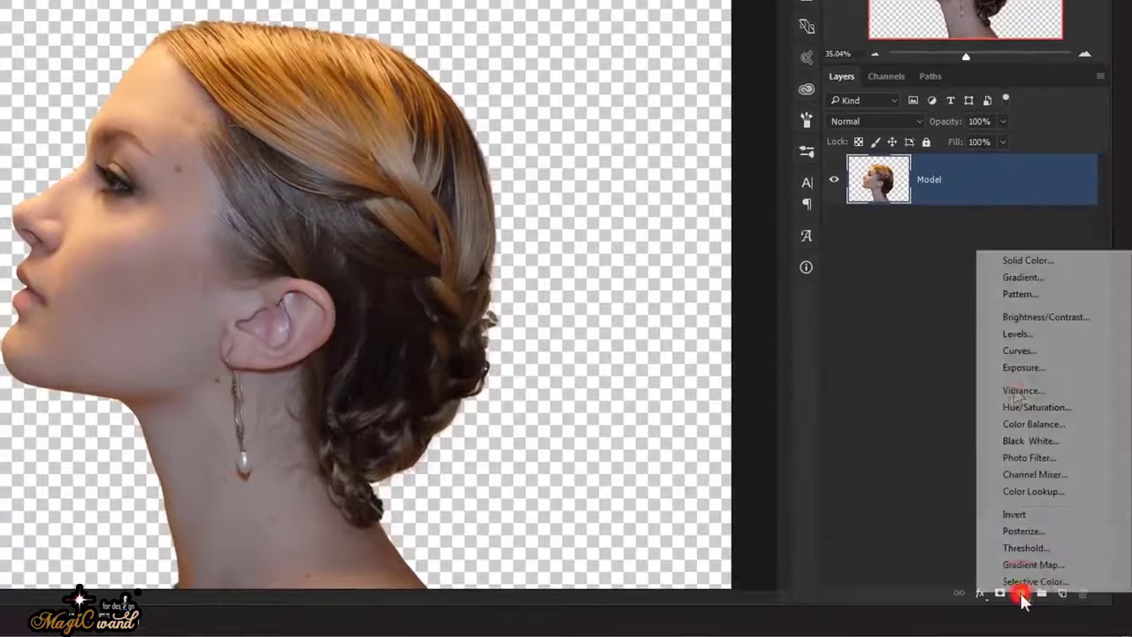
click(1024, 261)
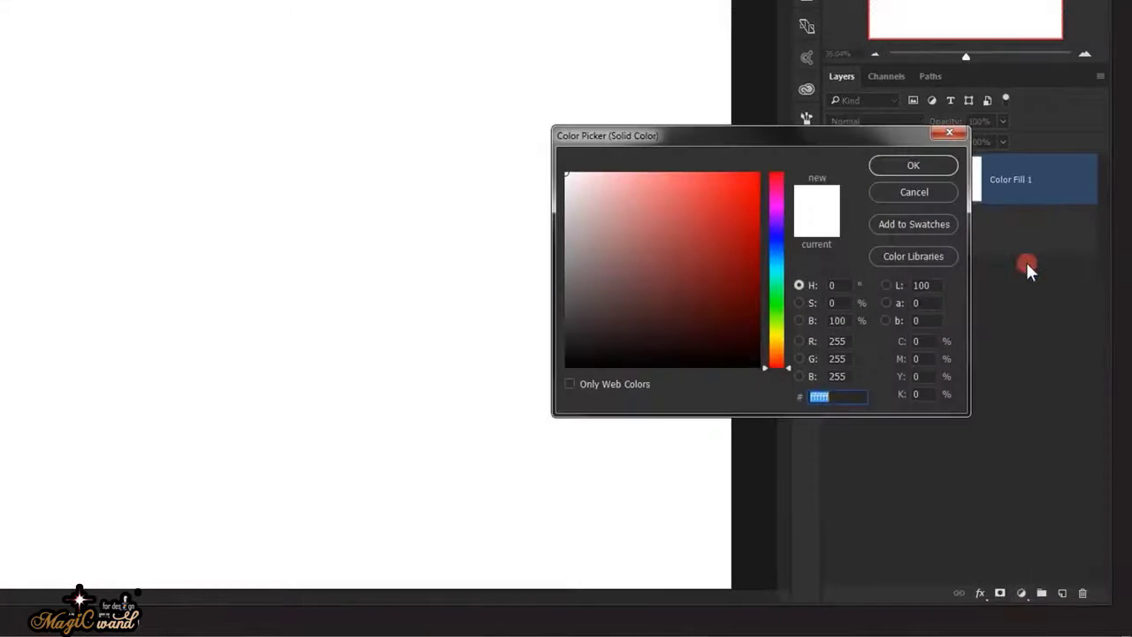
click(914, 165)
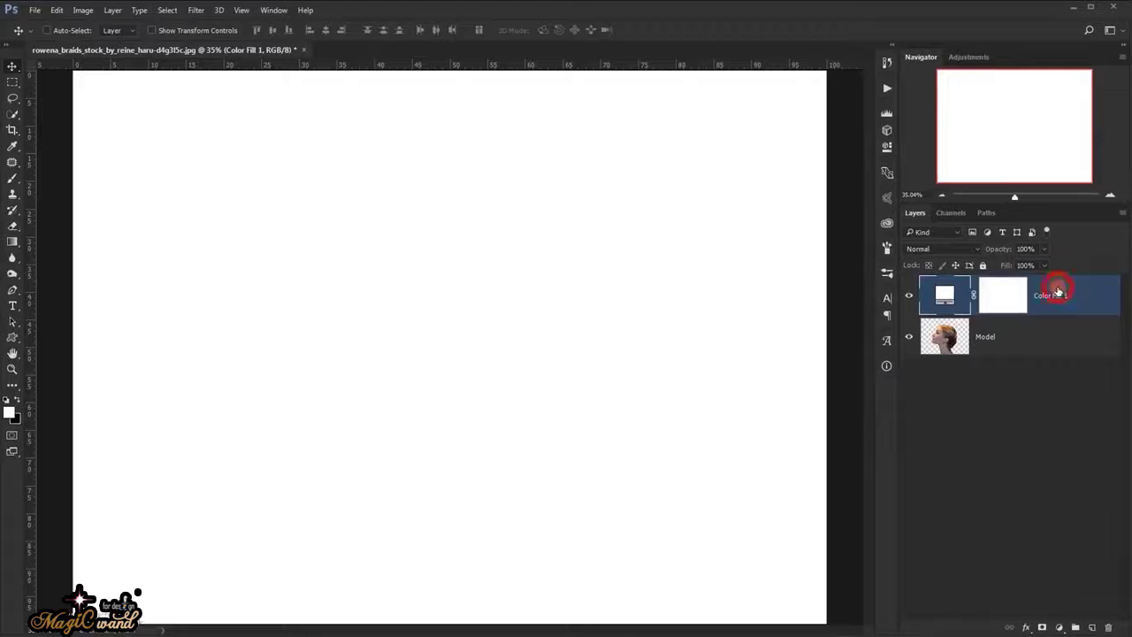
drag(1057, 292, 1037, 343)
double_click(1049, 337)
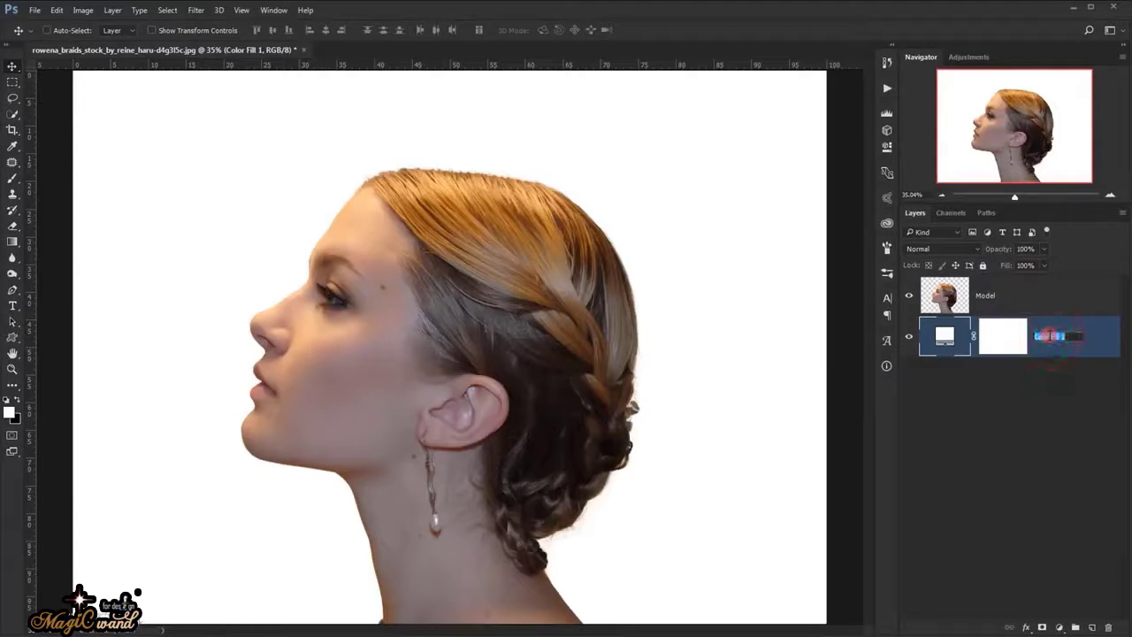
key(Return)
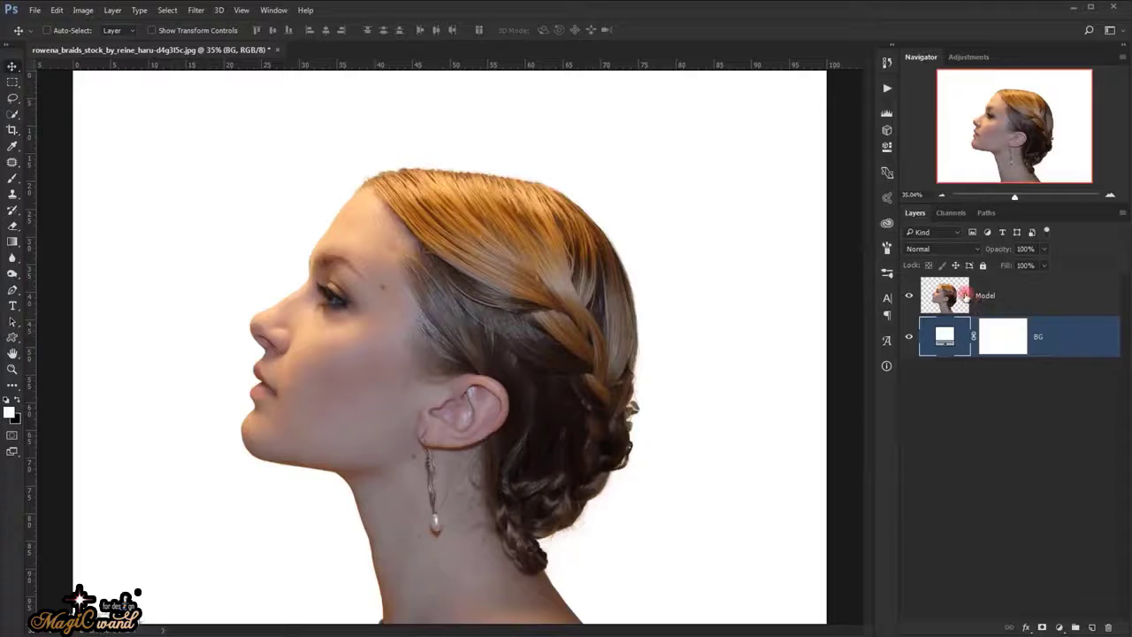
Desaturate the Model layer.
click(935, 293)
key(ctrl+shift+u)
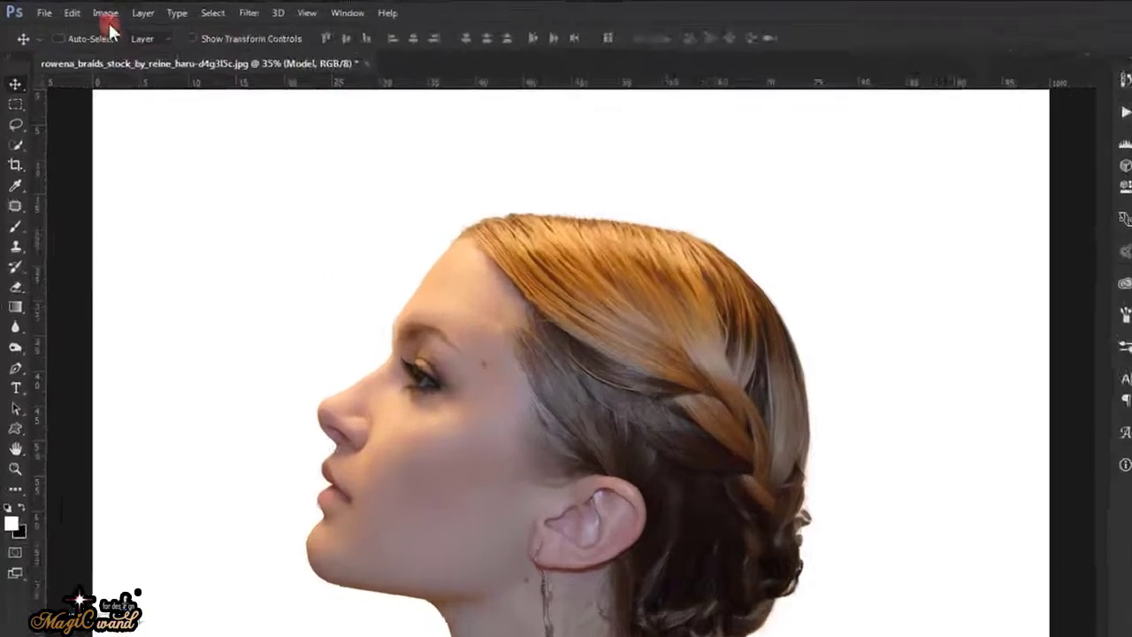
click(82, 9)
mouse_move(118, 39)
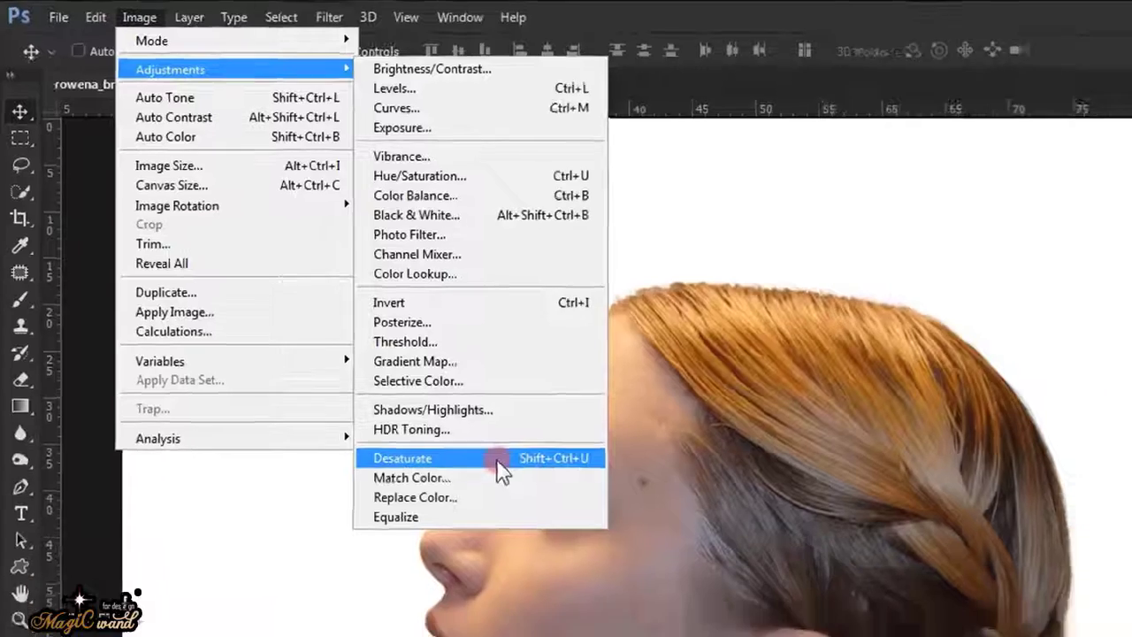
click(565, 487)
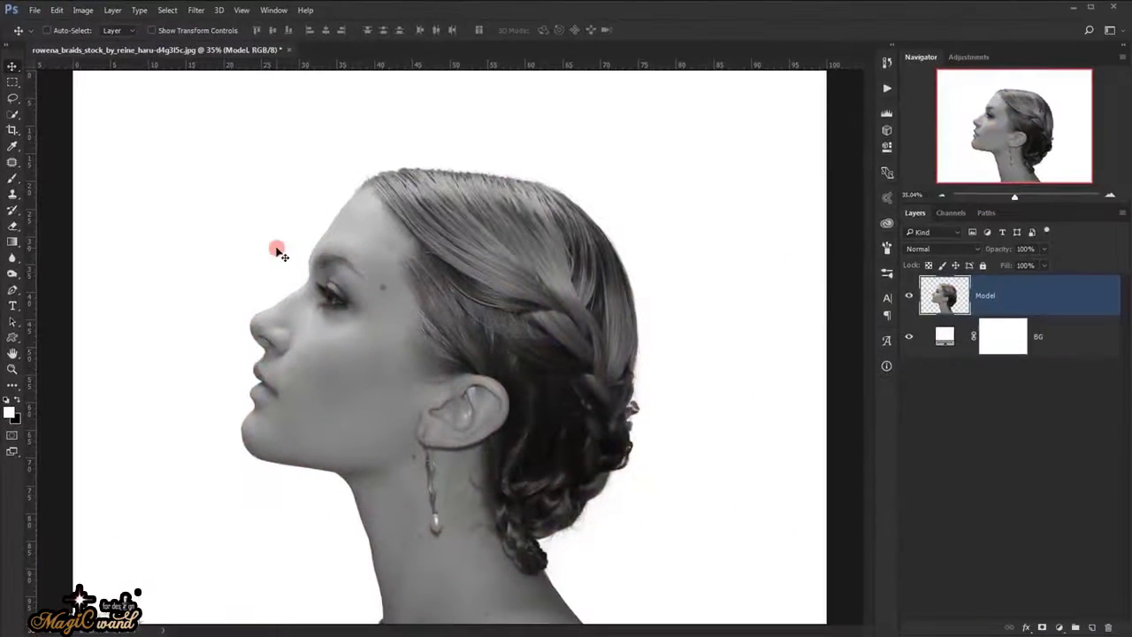
Open the mountain photo from the project folder and copy it into the portrait document as a top layer named Mountain.
click(157, 633)
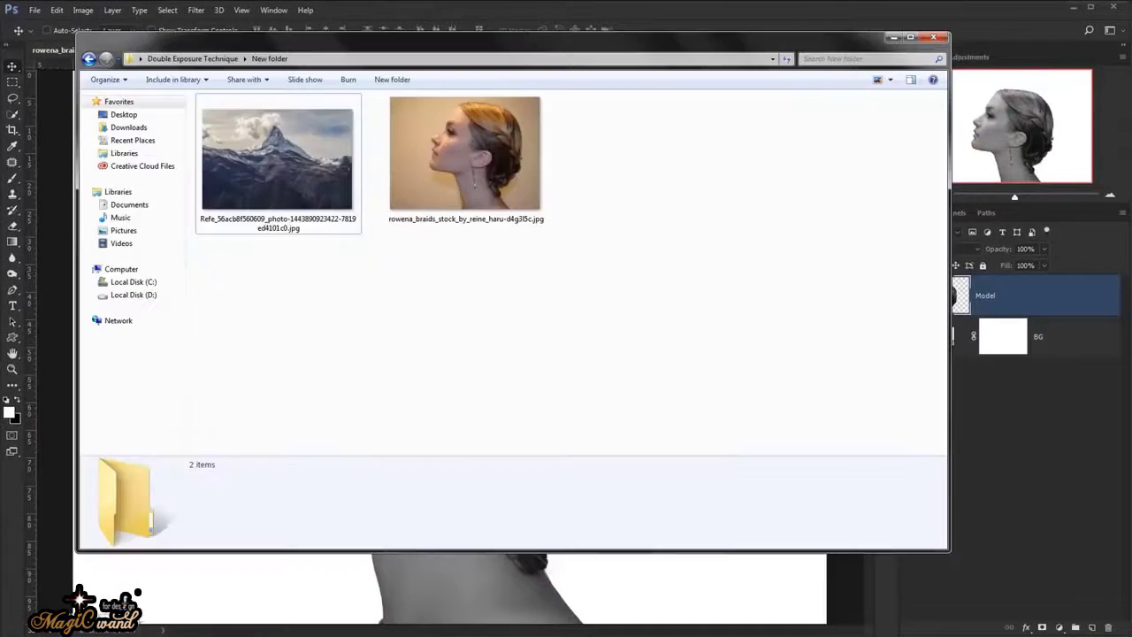
click(266, 177)
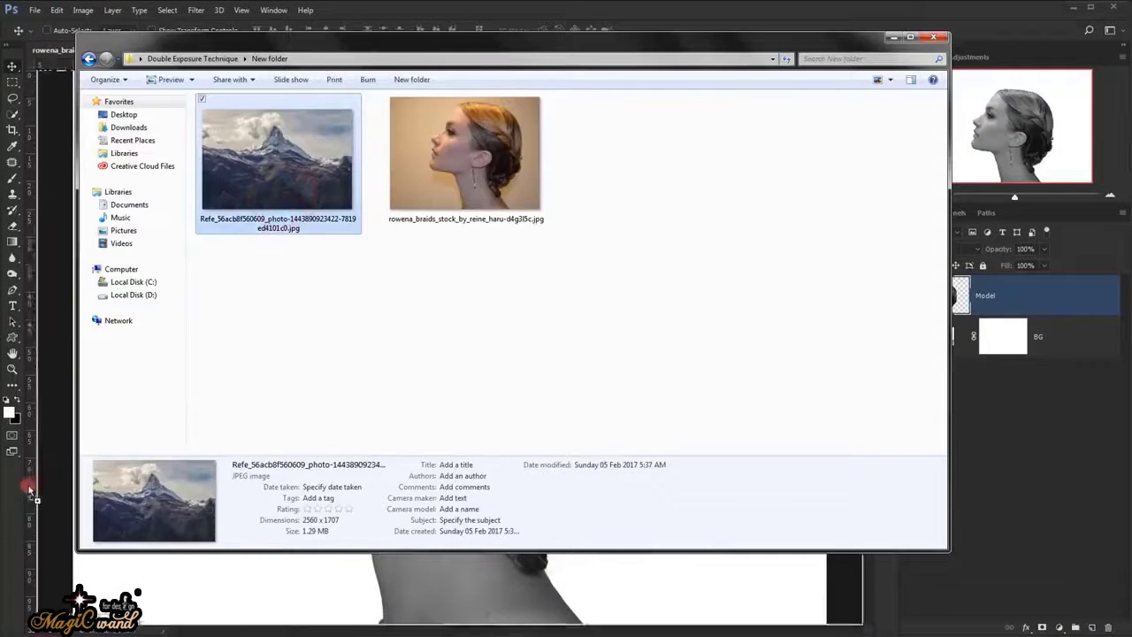
drag(16, 497, 17, 499)
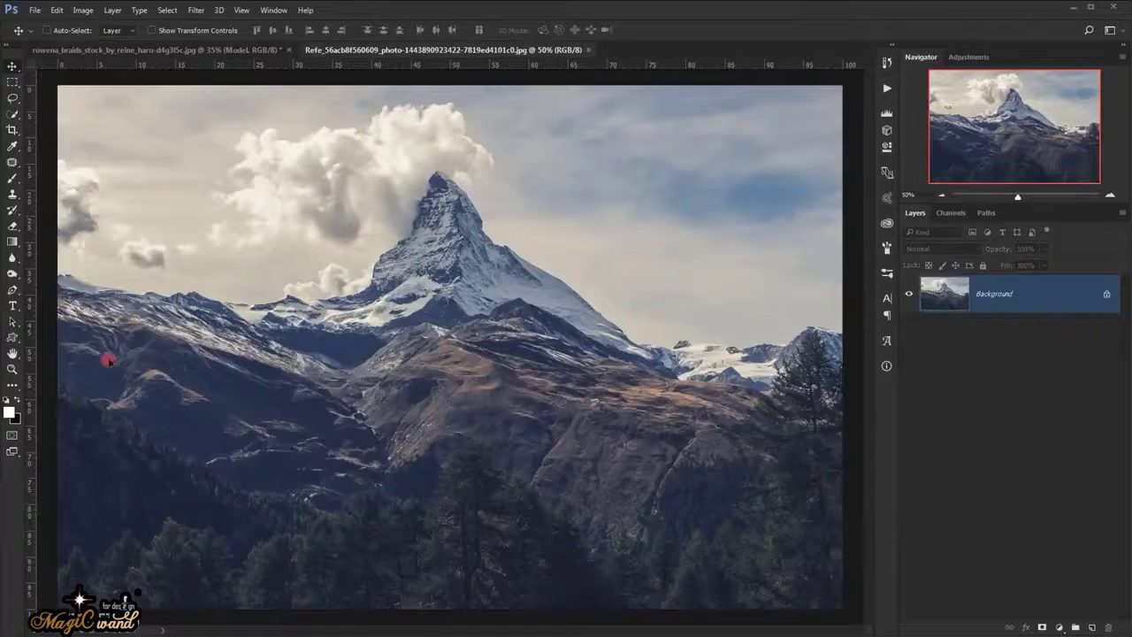
drag(279, 283, 345, 249)
click(997, 298)
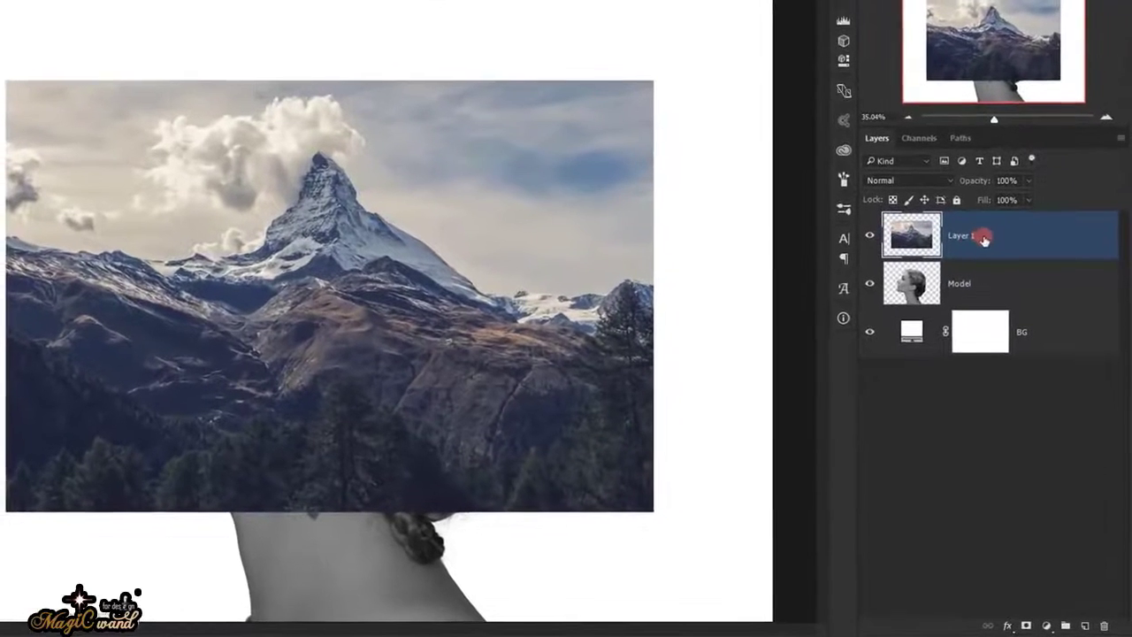
double_click(951, 235)
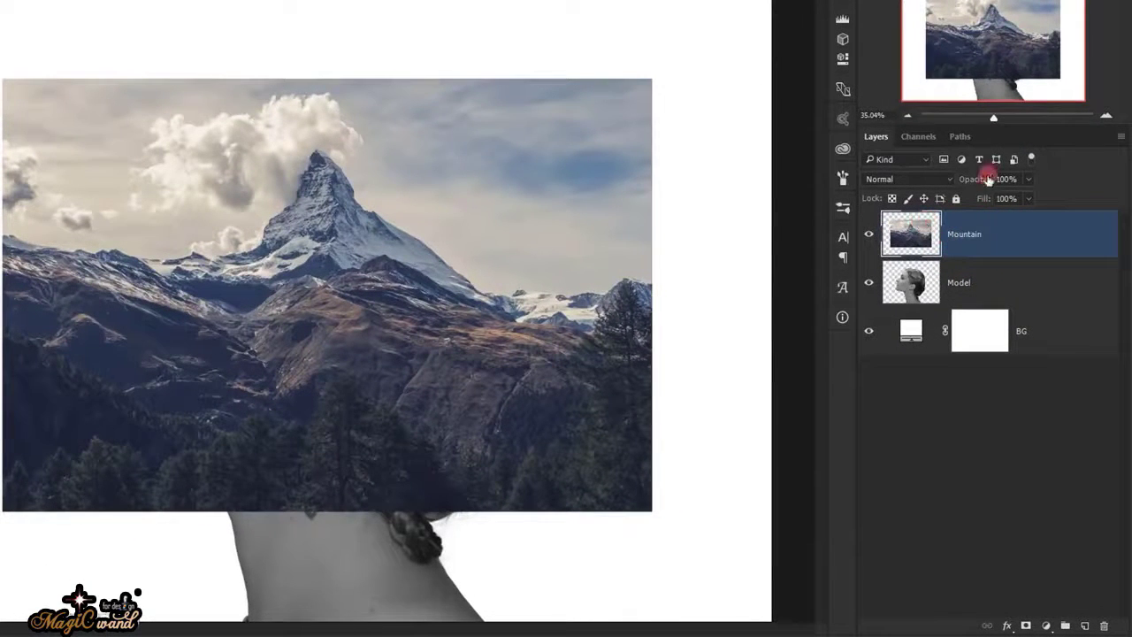
Lower the Mountain layer's opacity to 50% and position it over the woman's head.
drag(980, 178, 953, 180)
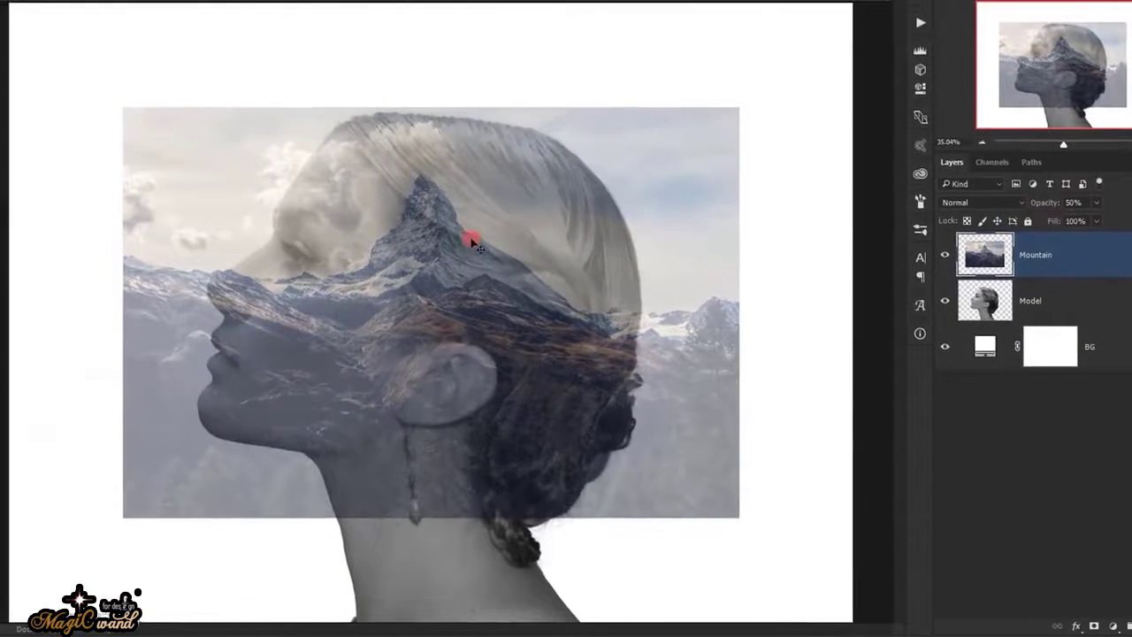
drag(474, 244, 462, 175)
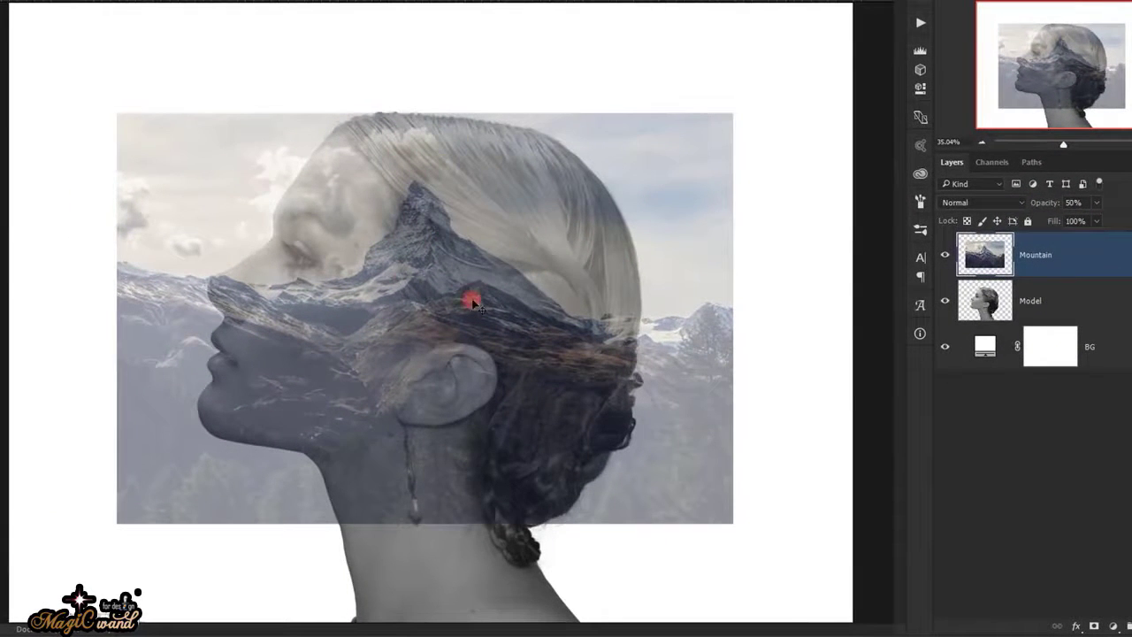
drag(473, 304, 457, 290)
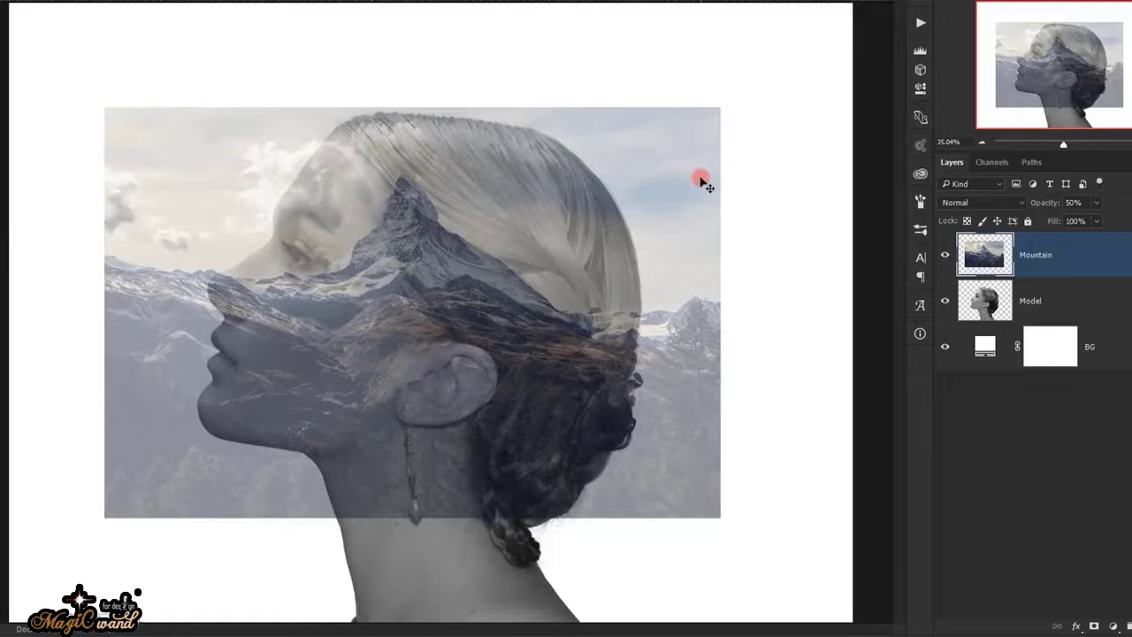
Flip the Mountain layer horizontally with Free Transform and shift it toward the face.
key(ctrl+t)
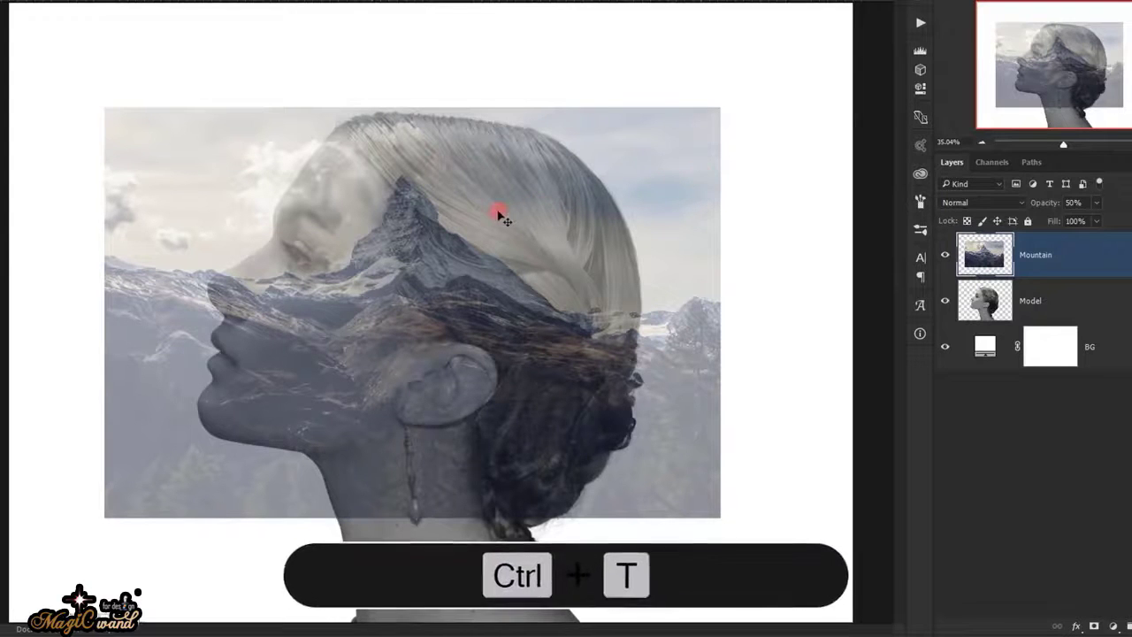
right_click(373, 171)
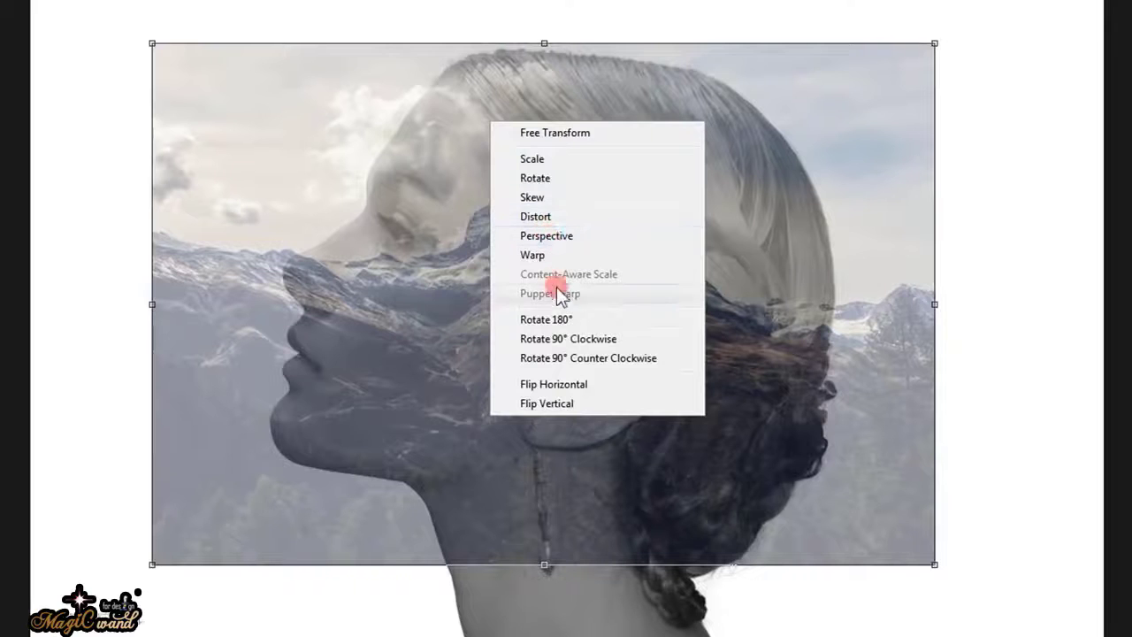
click(662, 383)
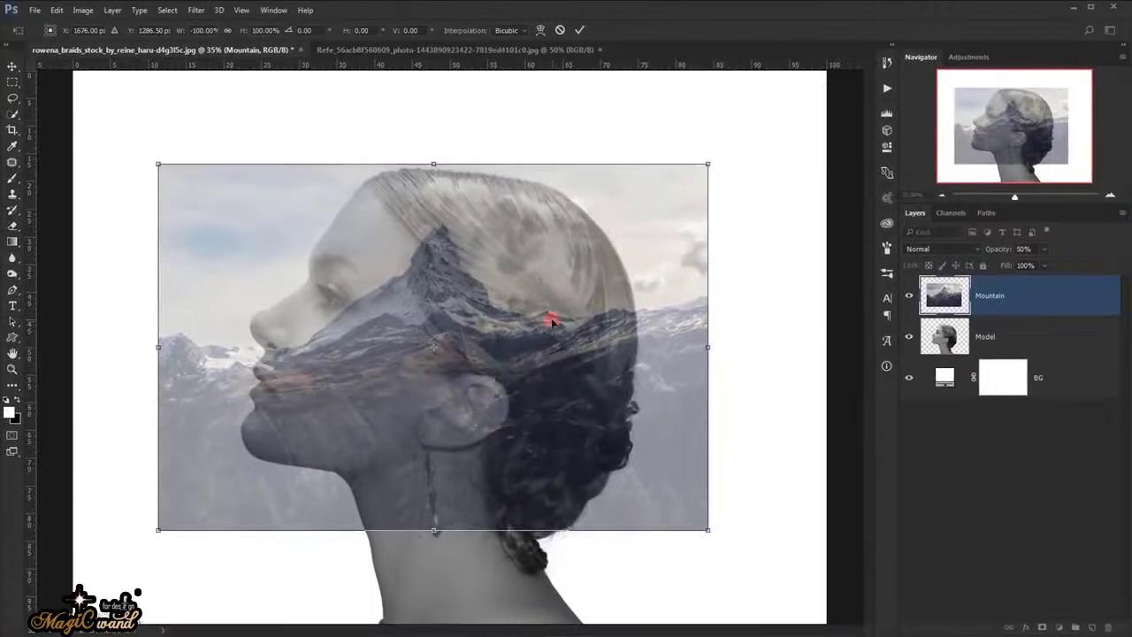
drag(647, 281, 609, 281)
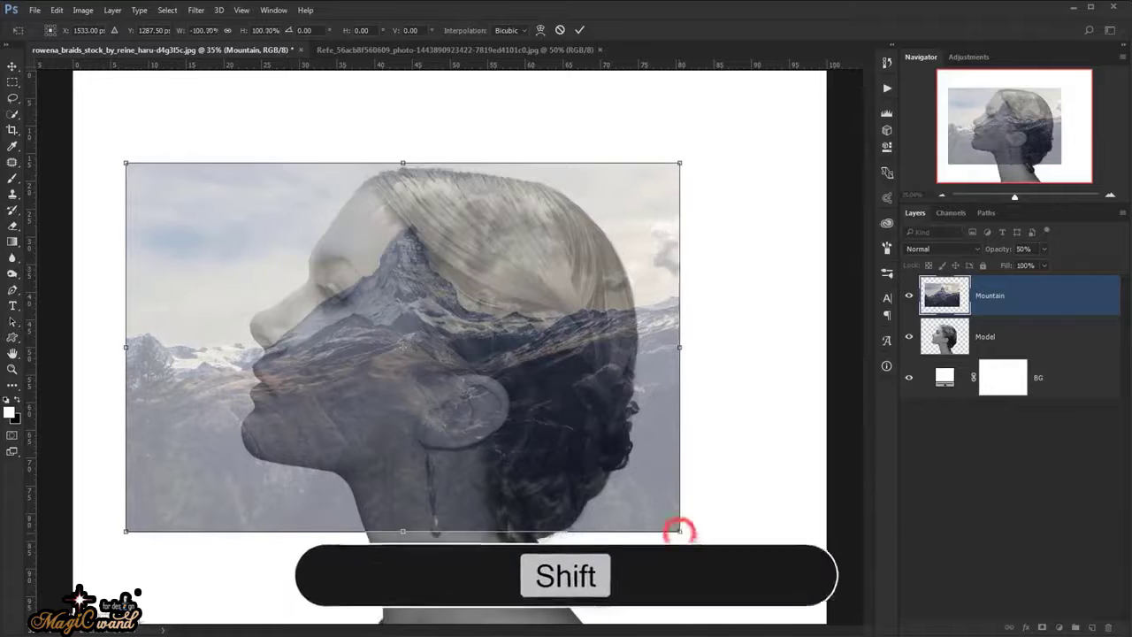
Scale the mountain proportionally to about 135.6%, with its peak over the woman's forehead and its lower edge at the canvas bottom, and apply the transform.
drag(679, 534, 743, 573)
key(ctrl+minus)
drag(548, 428, 574, 430)
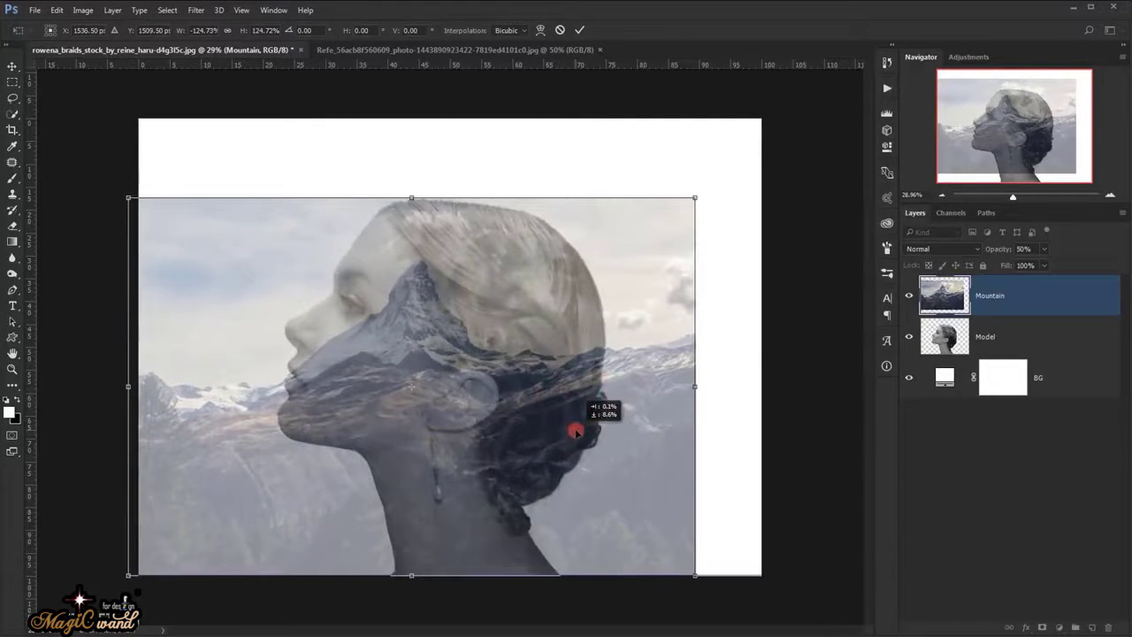
drag(130, 201, 49, 164)
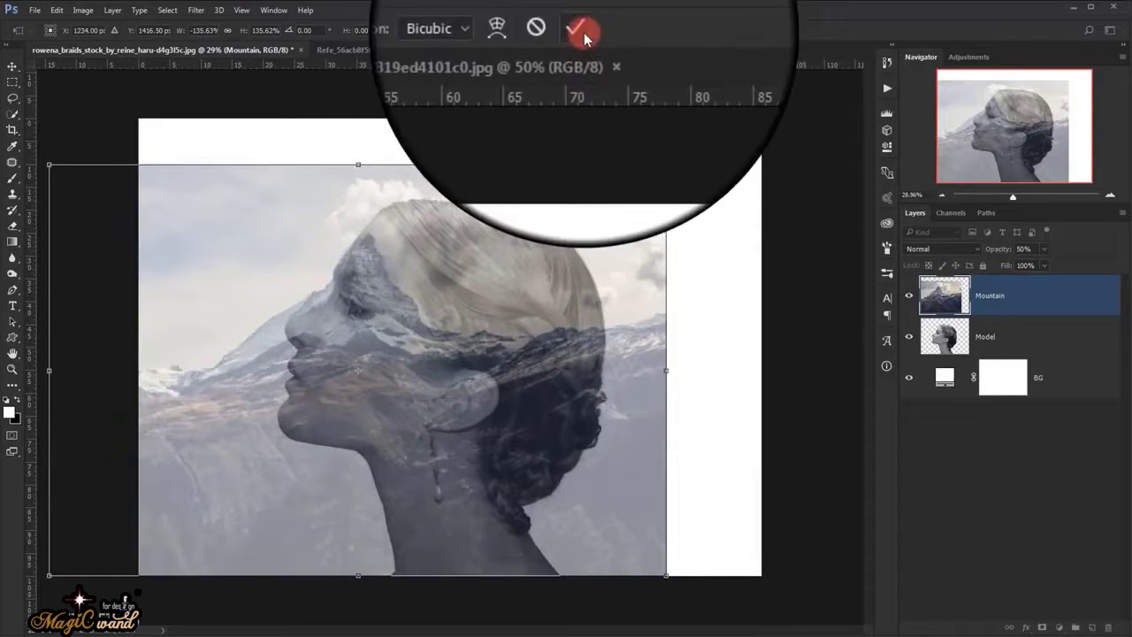
click(583, 33)
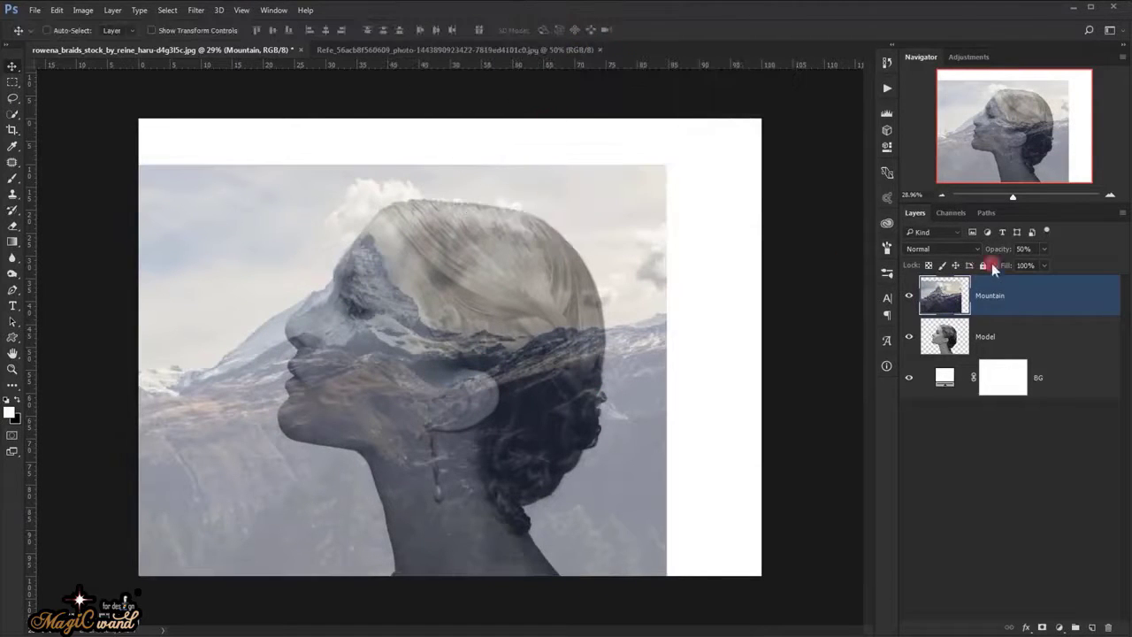
Restore the Mountain layer's opacity to 100% and mask it with a selection of the Model layer's silhouette.
drag(1001, 252, 1044, 252)
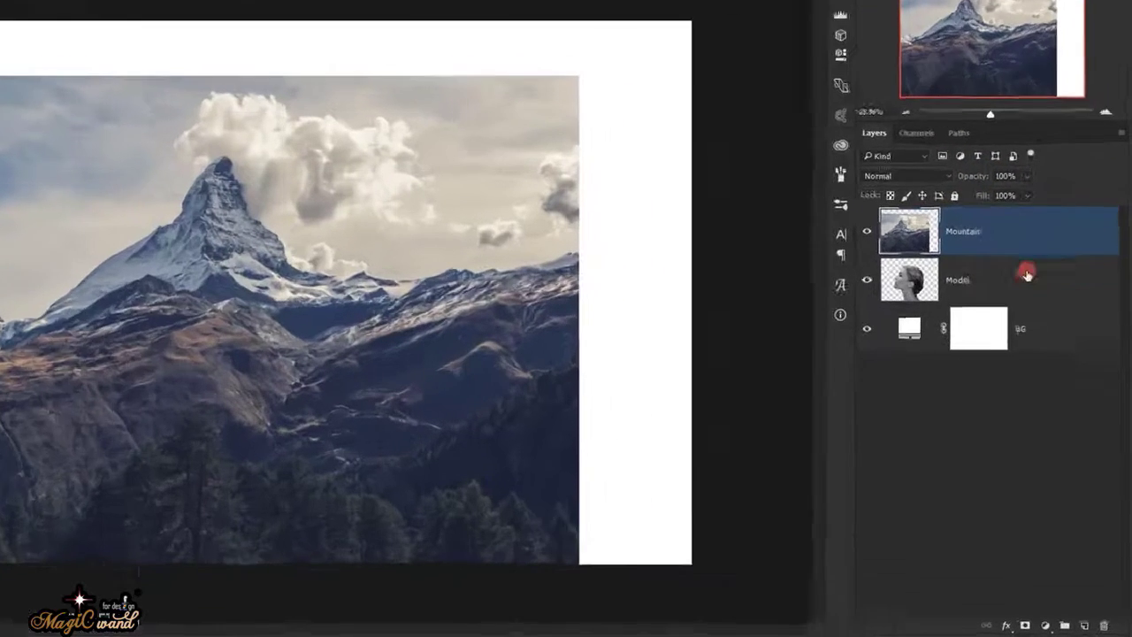
click(966, 340)
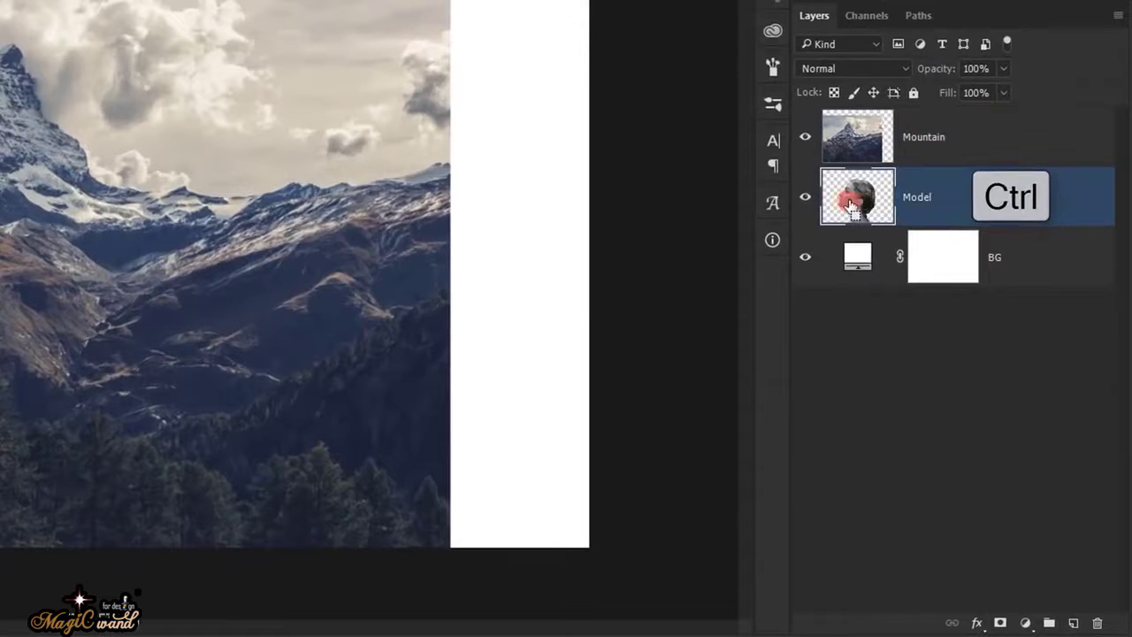
ctrl+click(849, 205)
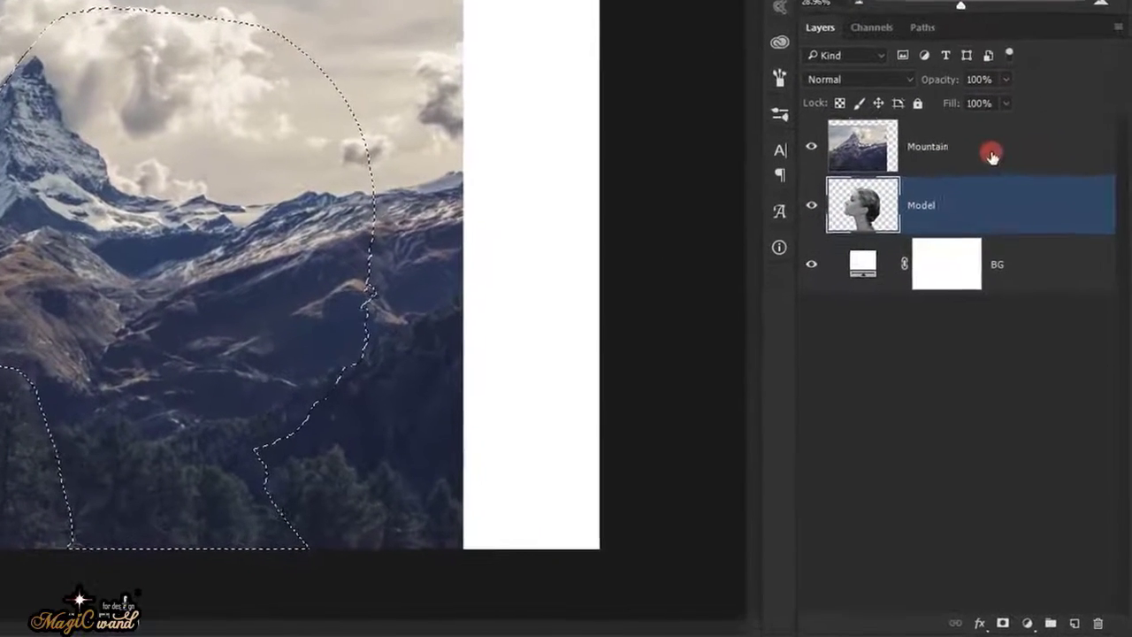
click(956, 206)
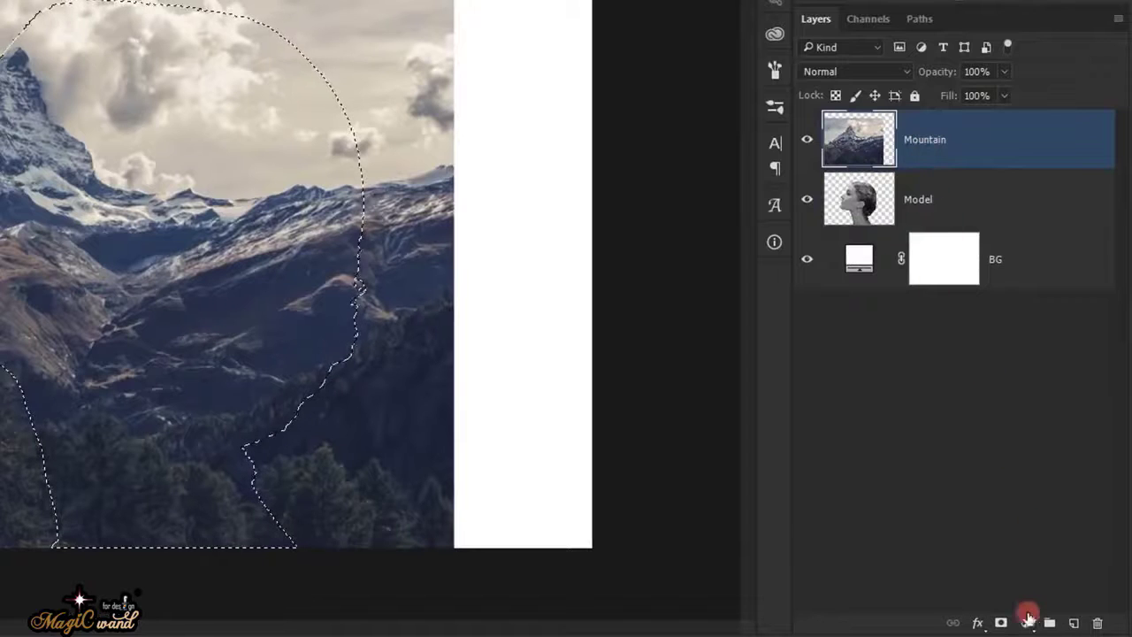
click(1008, 622)
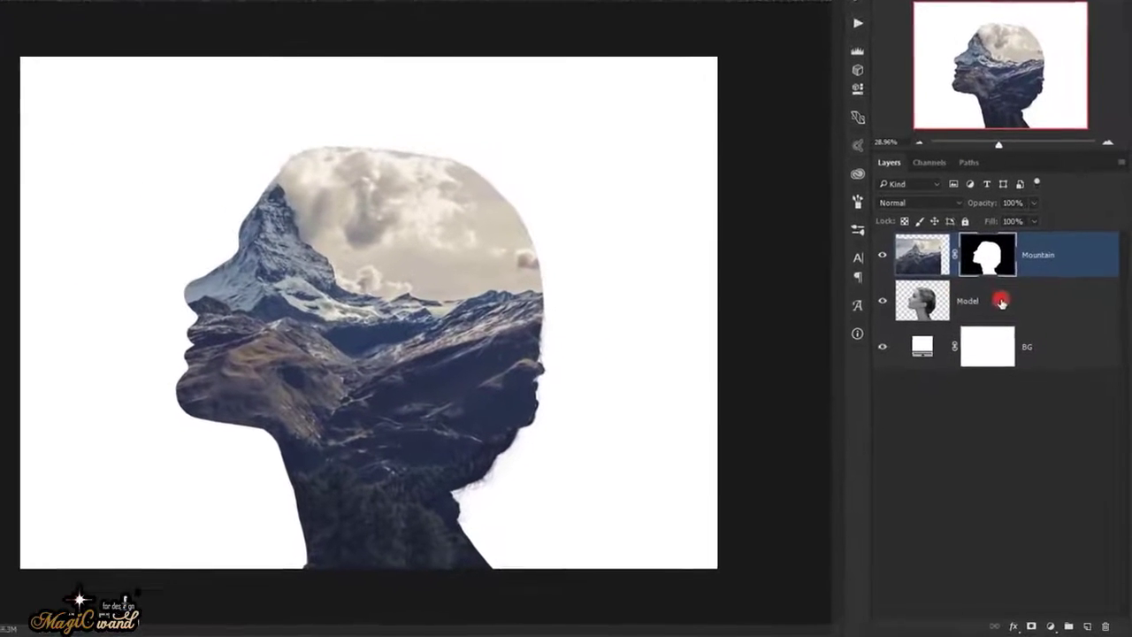
Duplicate the Model layer above Mountain and set the copy to Lighten blend mode at 50% opacity.
click(1000, 301)
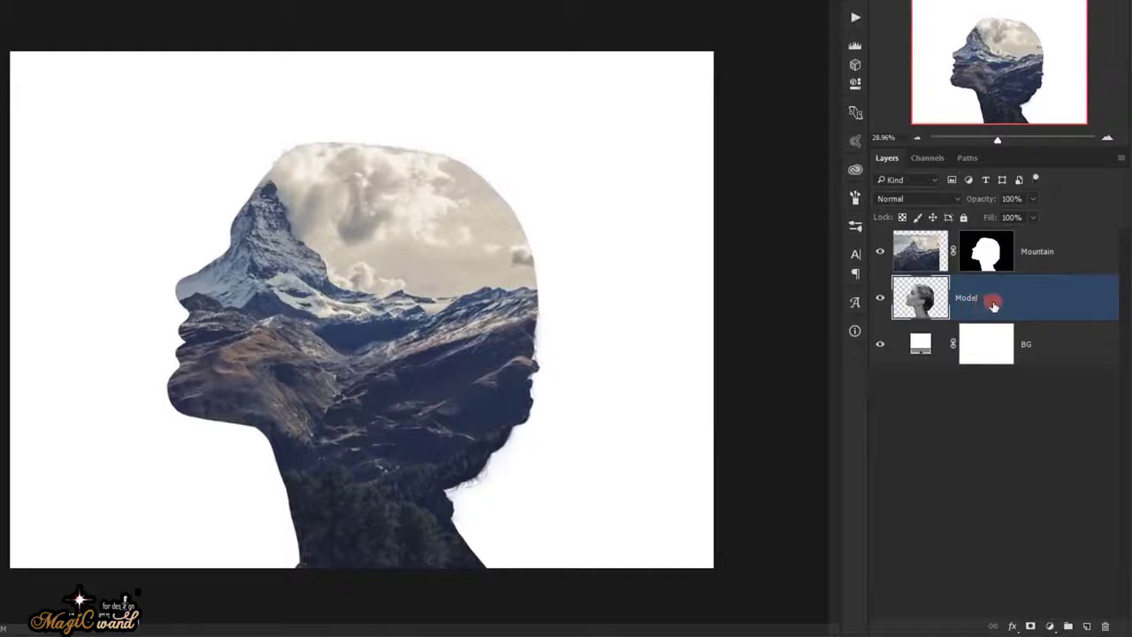
drag(992, 303, 947, 233)
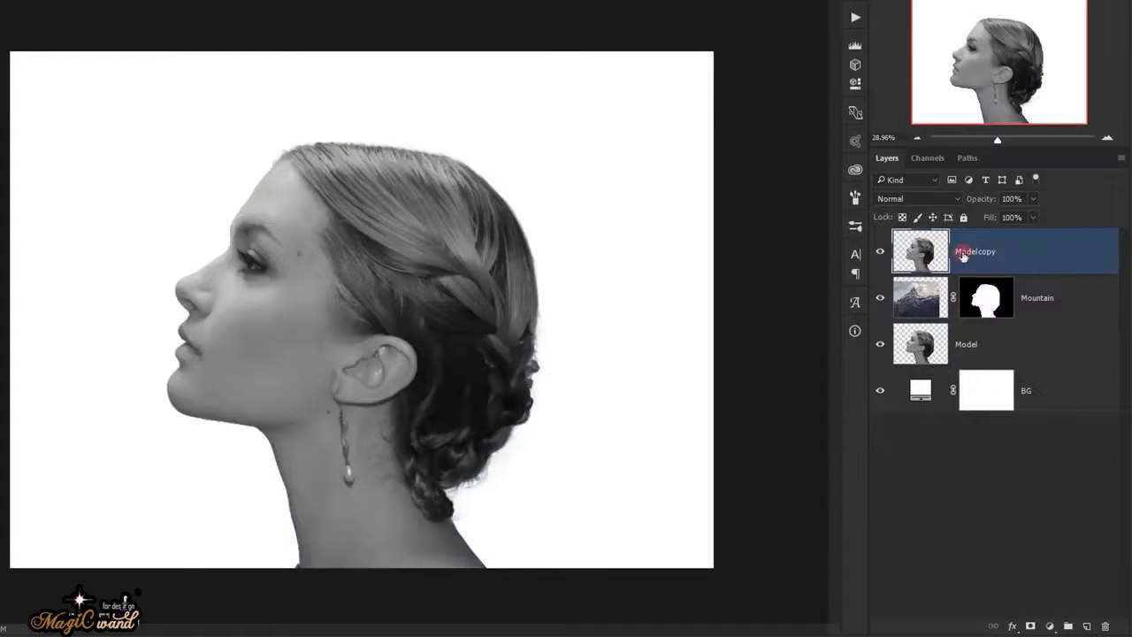
click(898, 199)
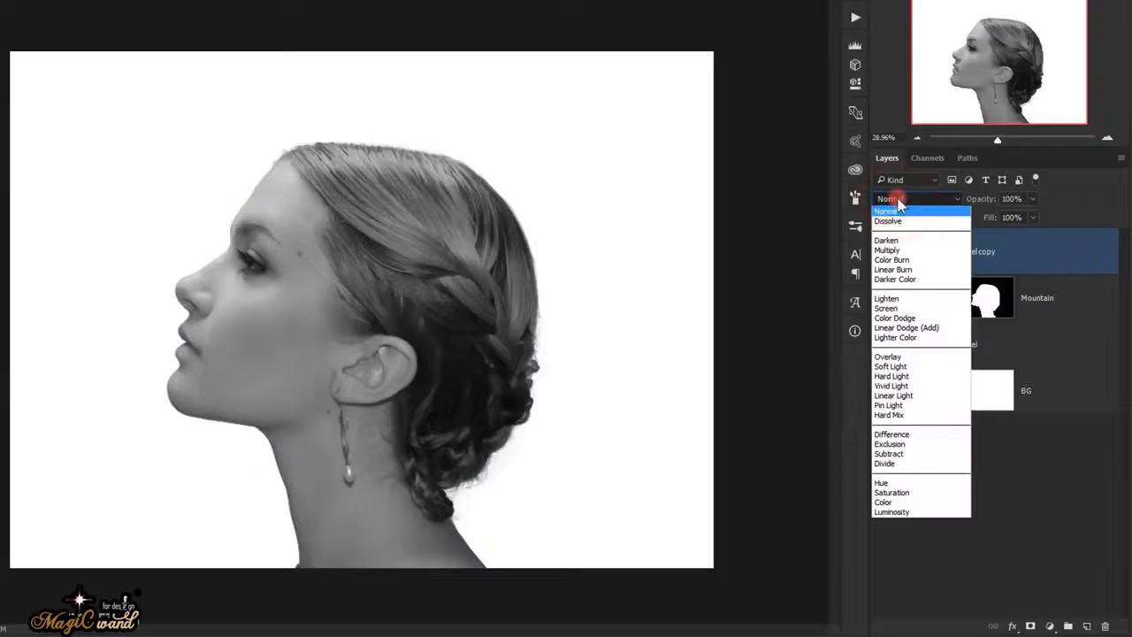
click(944, 301)
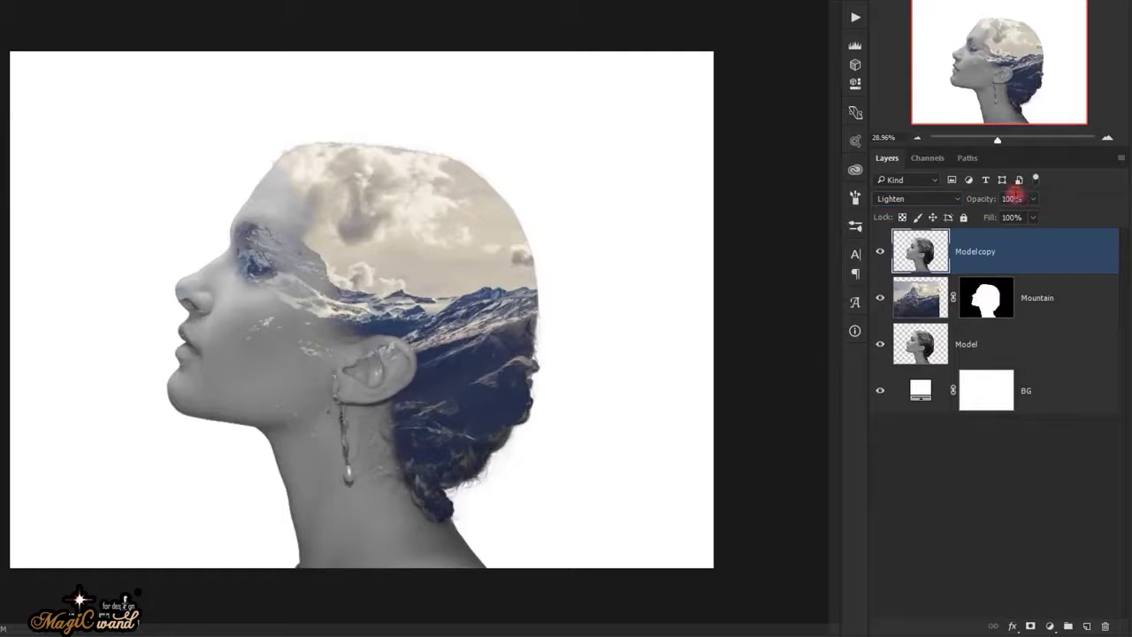
drag(993, 199, 958, 203)
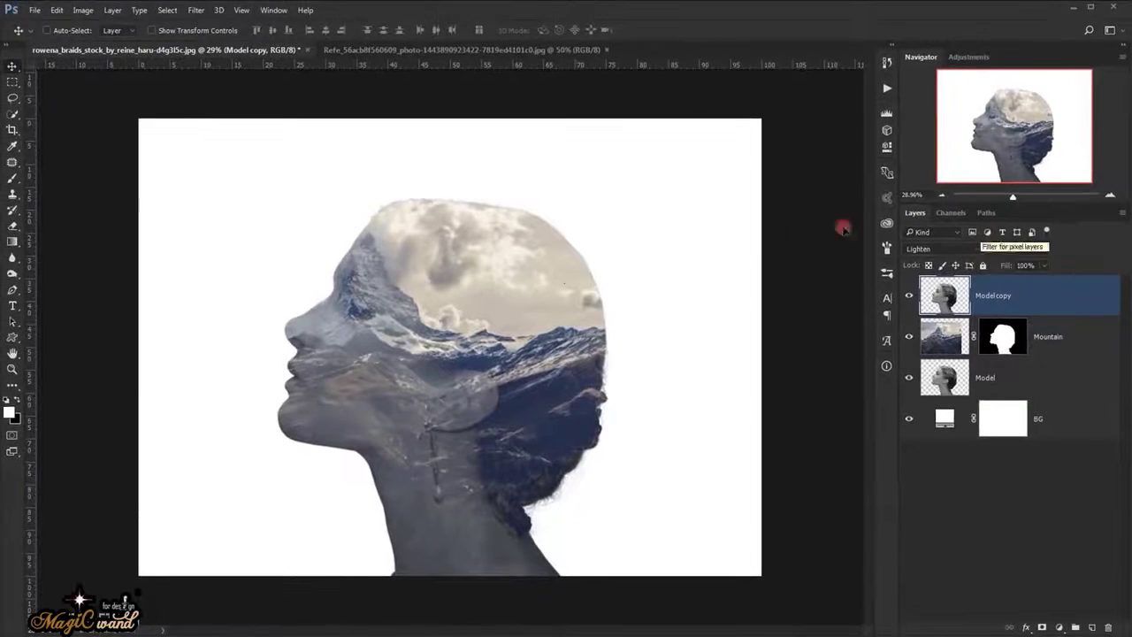
Add a layer mask to Model copy and paint out the ear, earring and lower hair with a large soft black brush at 40% opacity.
scroll(452, 324, up, 1)
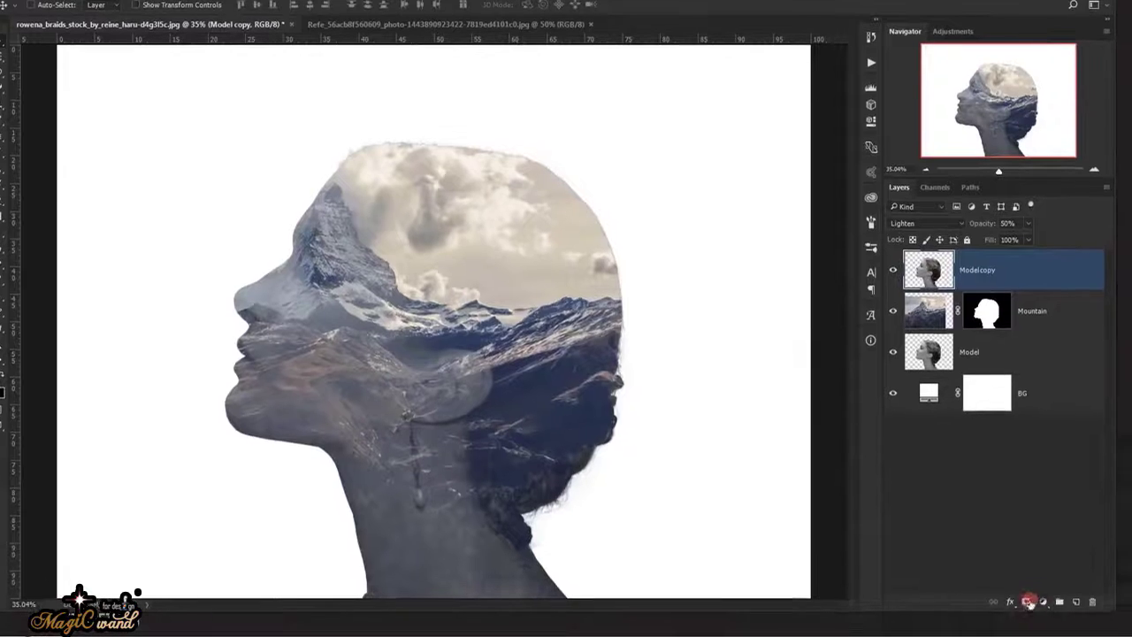
click(1042, 627)
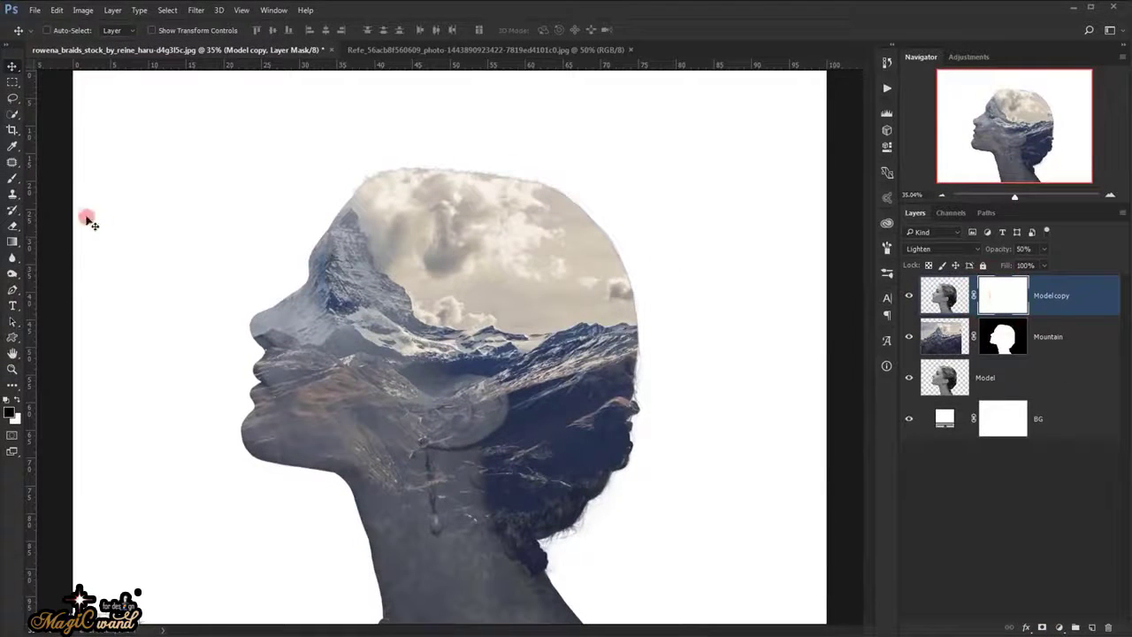
drag(11, 177, 76, 180)
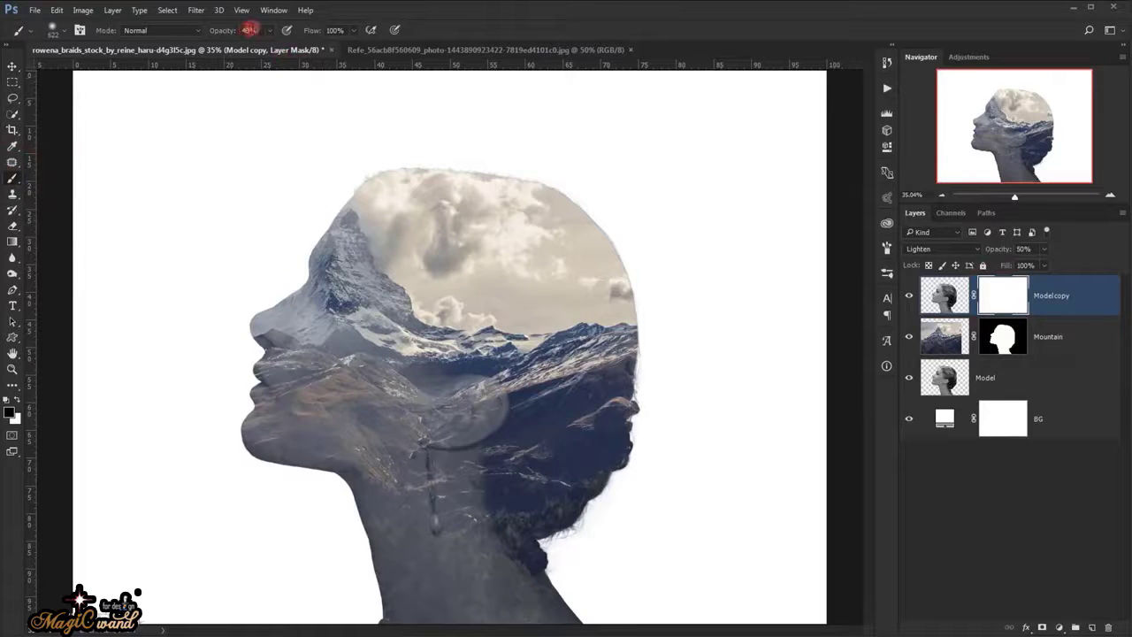
click(252, 30)
mouse_move(487, 404)
mouse_down()
mouse_move(475, 399)
mouse_move(498, 399)
mouse_move(478, 407)
mouse_up()
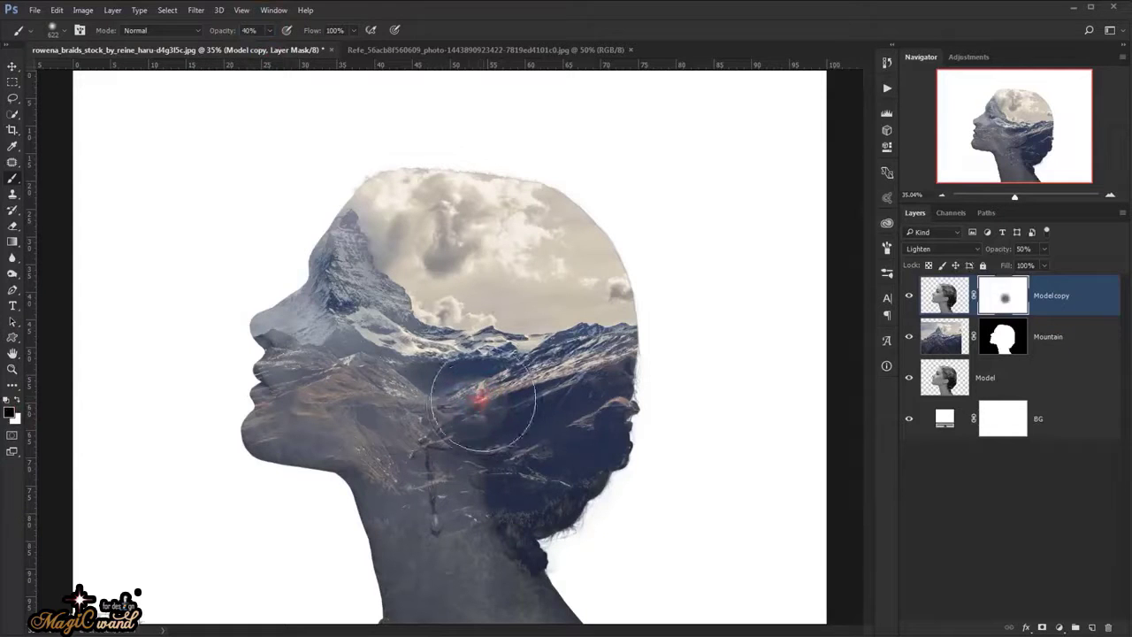
key(bracketright)
key(bracketright)
key(bracketright)
key(bracketright)
mouse_move(444, 478)
mouse_down()
mouse_move(508, 565)
mouse_move(505, 390)
mouse_move(515, 384)
mouse_move(479, 413)
mouse_move(545, 356)
mouse_move(557, 542)
mouse_move(628, 473)
mouse_up()
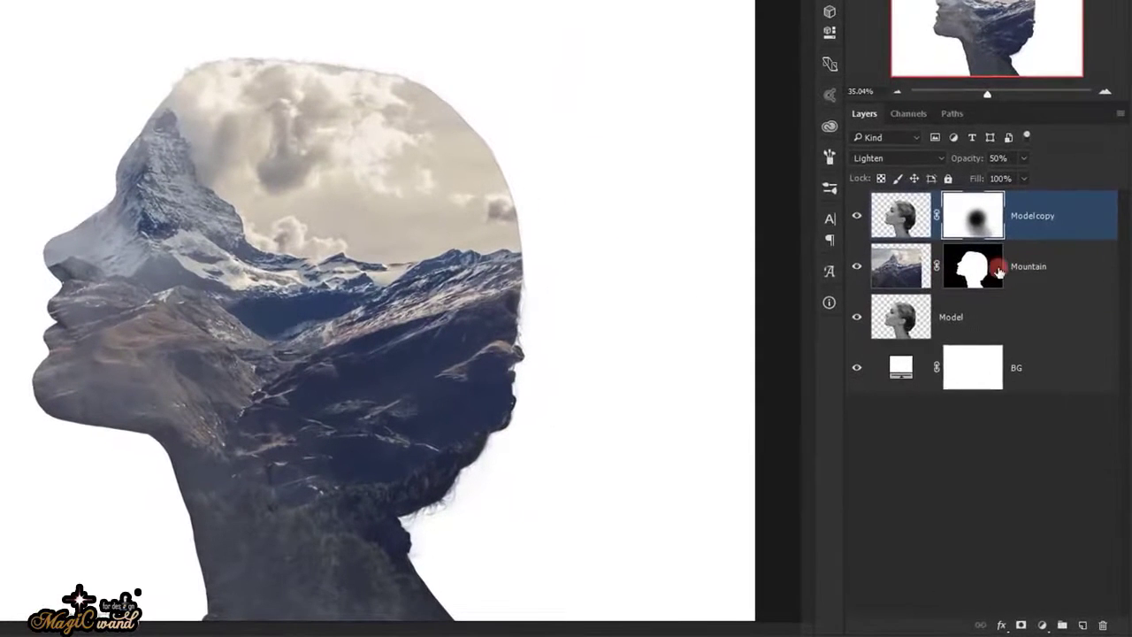
Paint black on the Mountain layer's mask over the nose, mouth, chin and eye to reveal the woman's face.
click(998, 272)
click(885, 267)
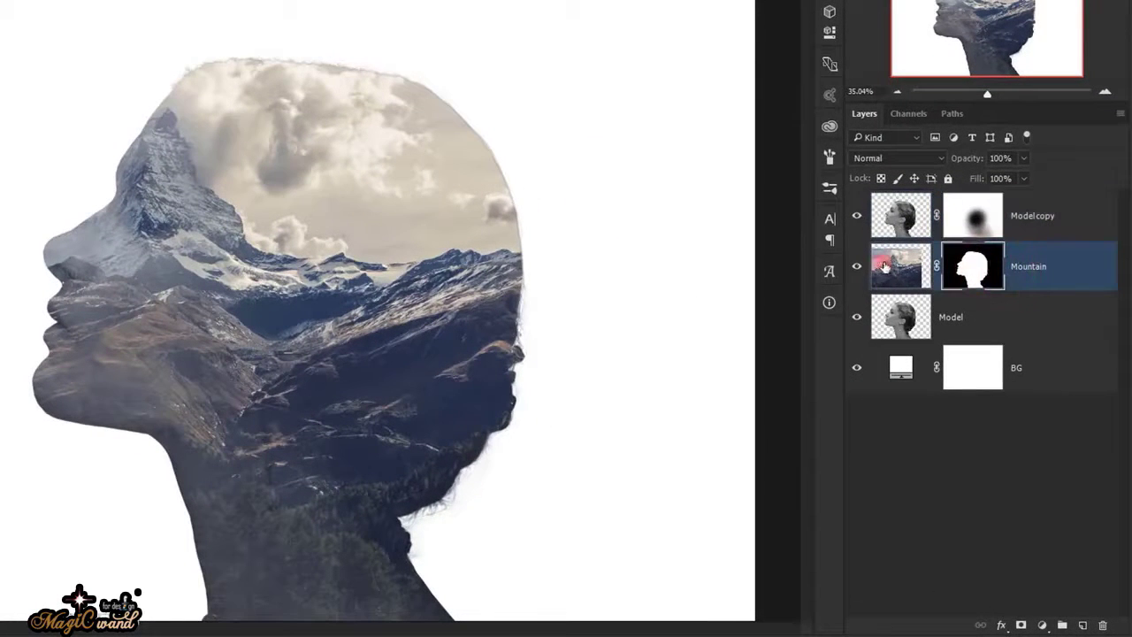
click(975, 270)
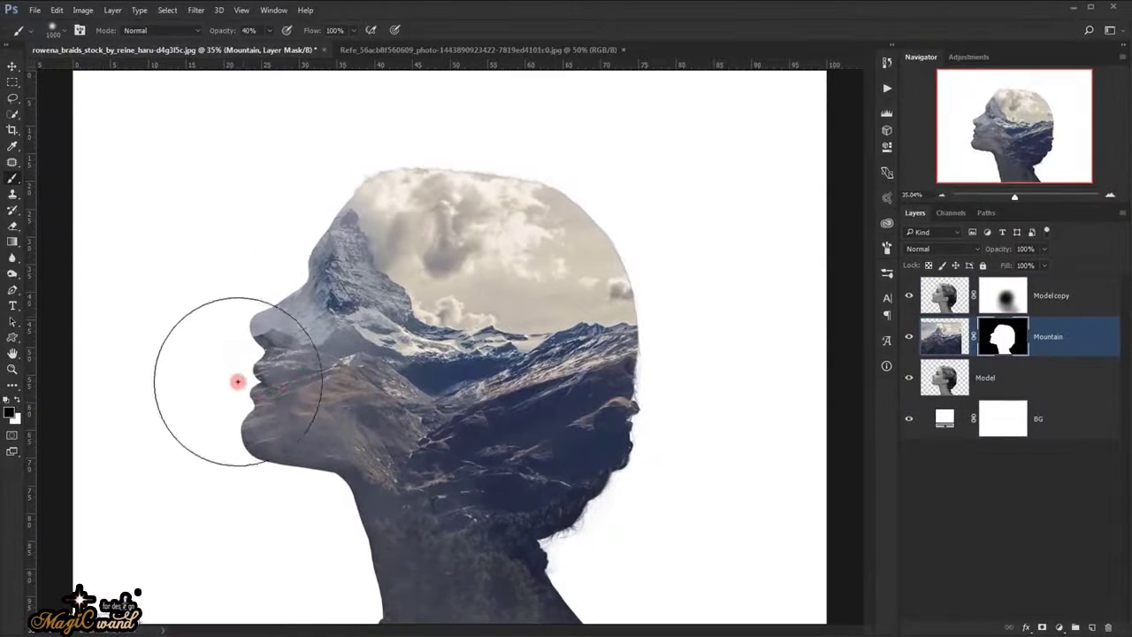
mouse_move(248, 290)
mouse_down()
mouse_move(271, 321)
mouse_move(291, 323)
mouse_move(280, 324)
mouse_move(270, 381)
mouse_move(218, 369)
mouse_up()
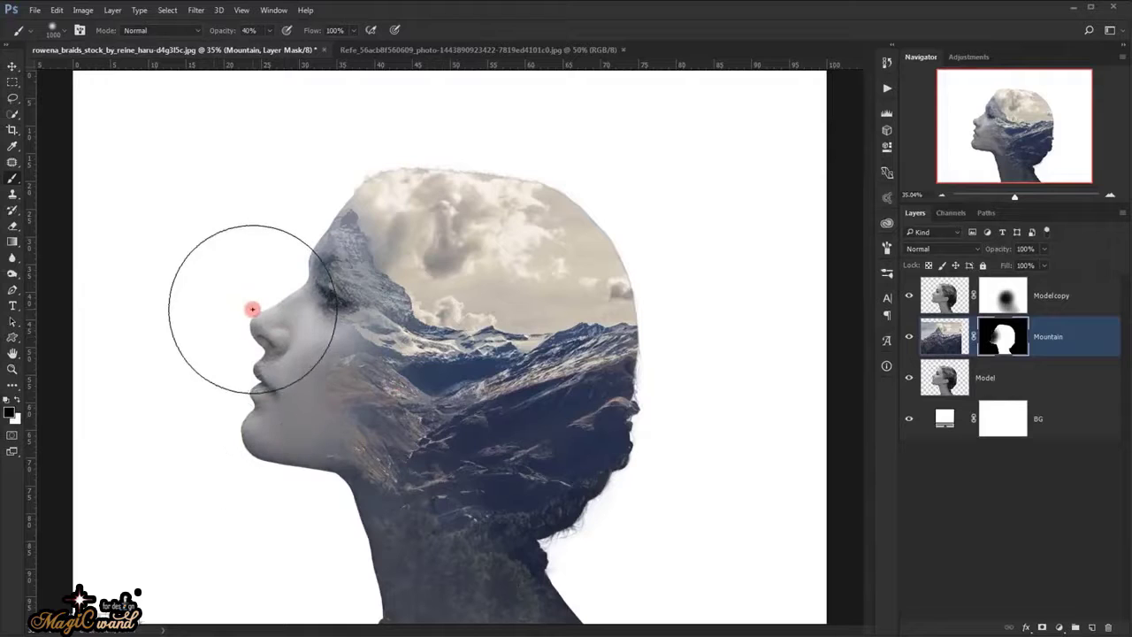
key(bracketleft)
key(bracketleft)
key(bracketleft)
drag(304, 305, 255, 351)
Bring back some mountain texture over the cheek by painting white on the Mountain mask with a larger brush.
key(x)
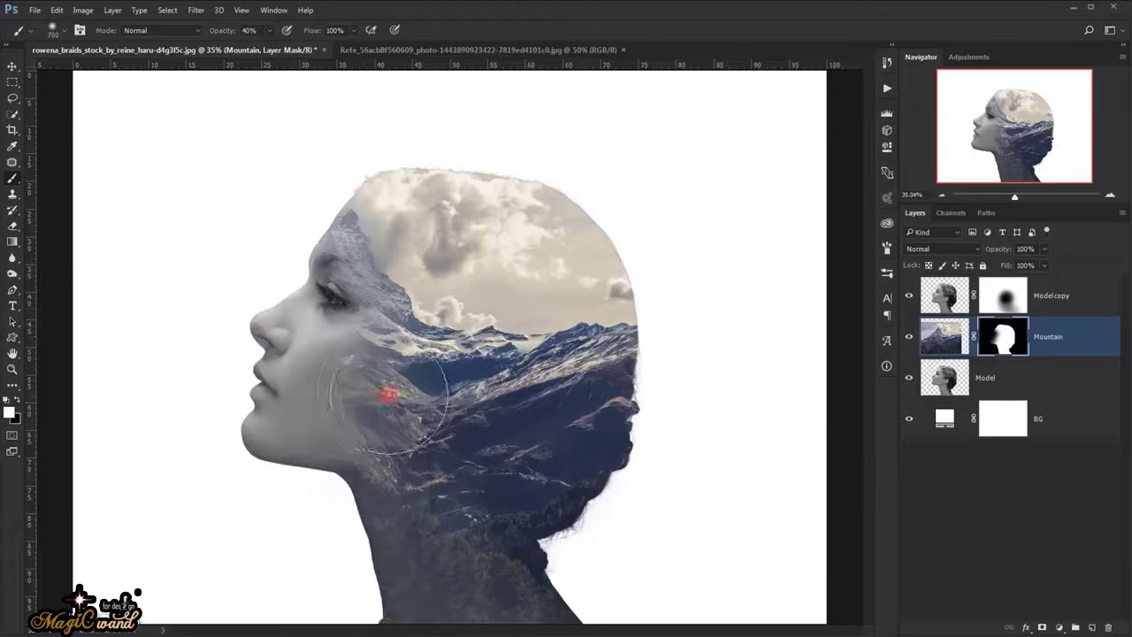
key(bracketright)
key(bracketright)
scroll(223, 366, down, 1)
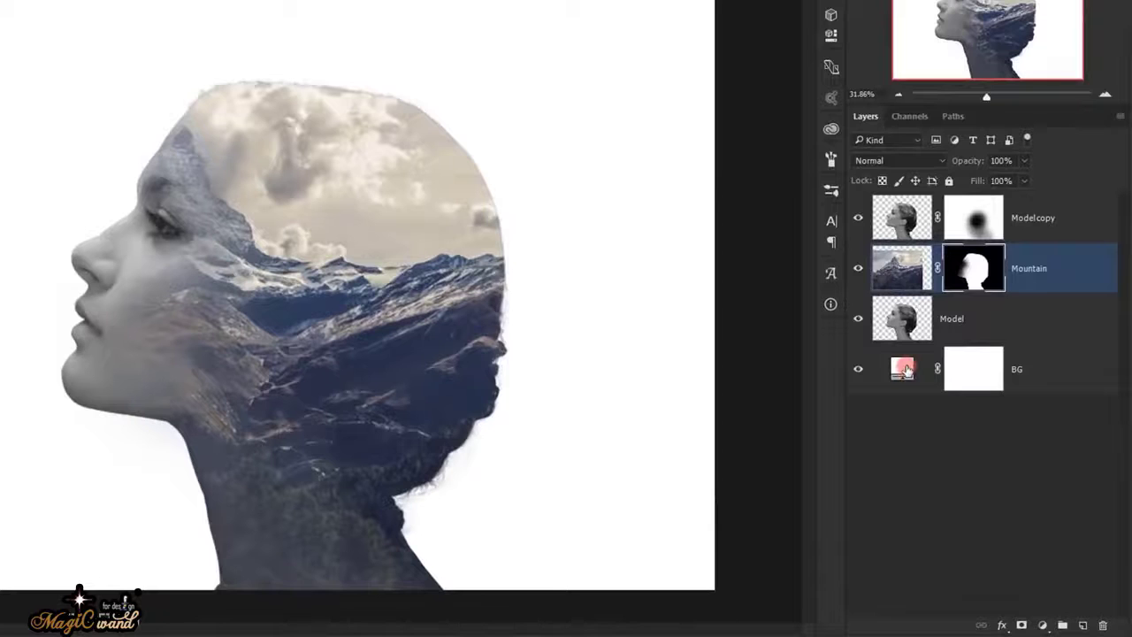
Change the BG fill layer's color to the beige #d0c9b9 sampled from the sky at the back of the head.
click(906, 370)
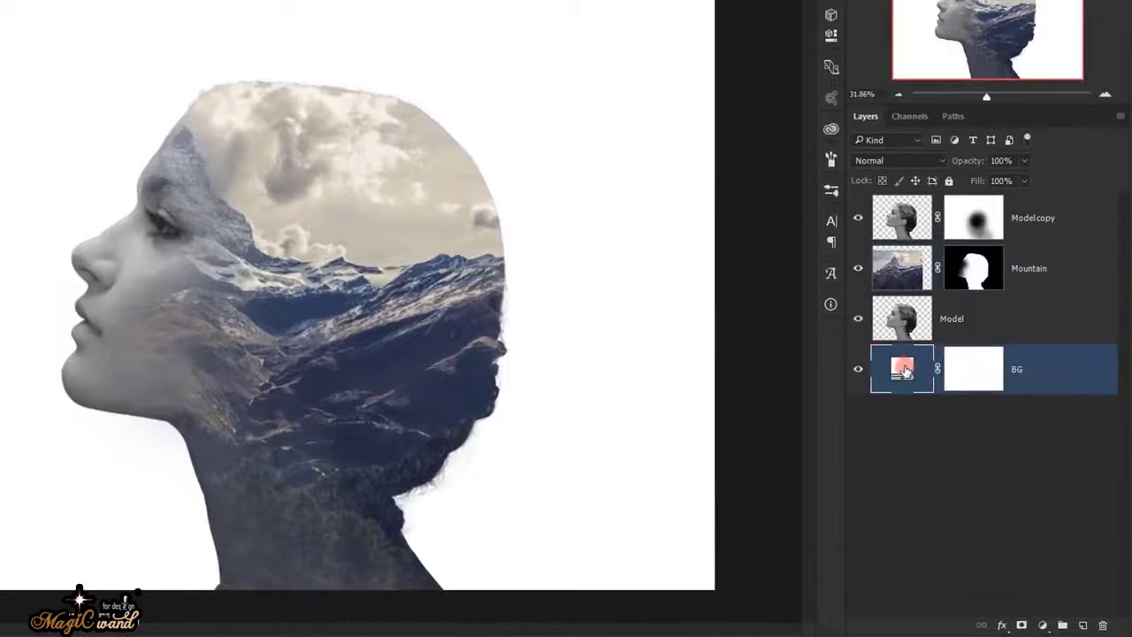
double_click(902, 369)
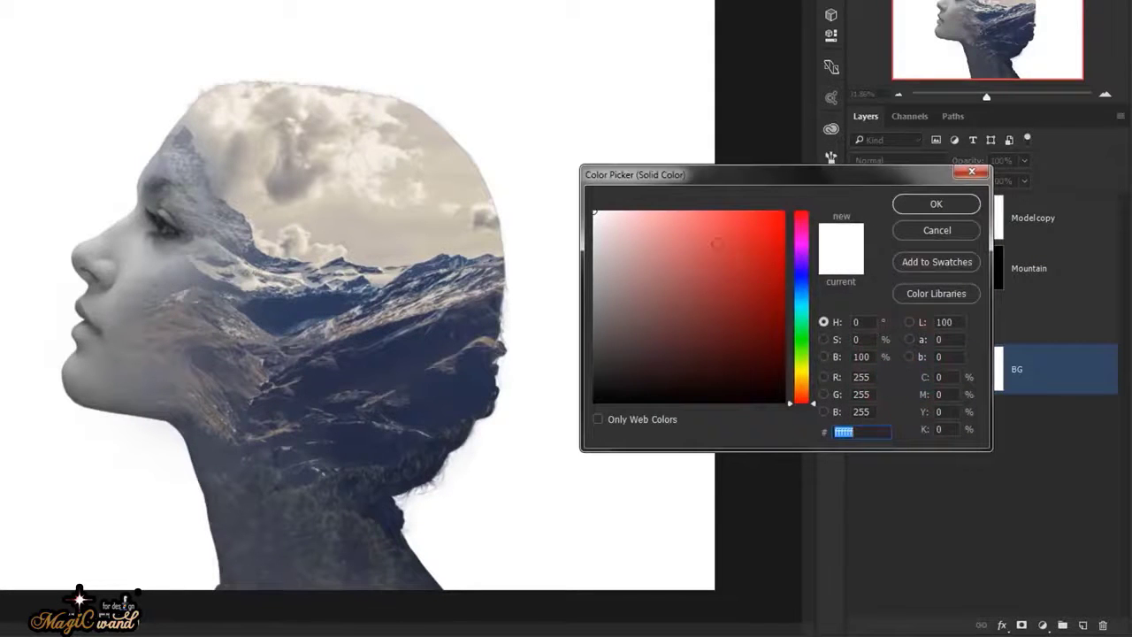
click(457, 161)
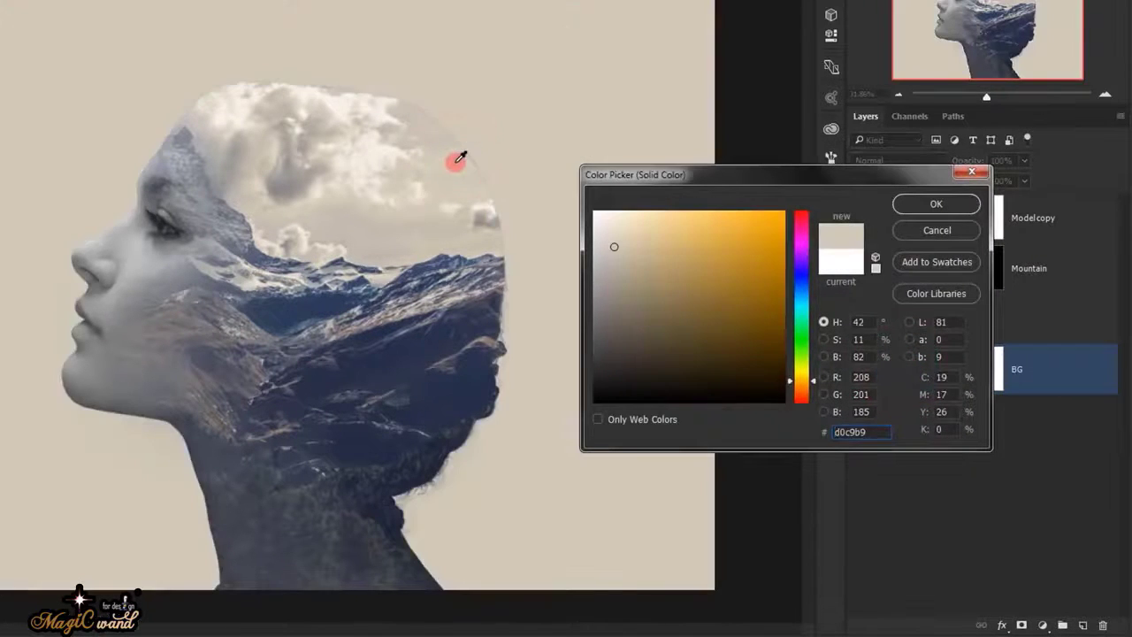
click(936, 204)
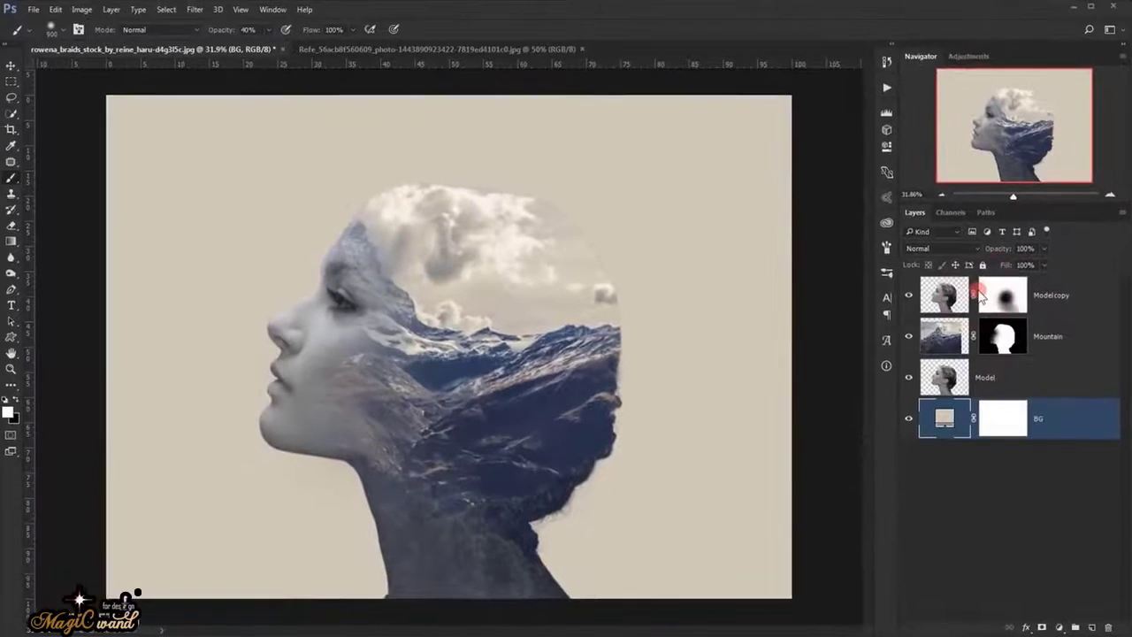
Duplicate the Mountain layer, discard the copy's mask without applying it, and set the copy's blend mode to Lighten.
click(1079, 340)
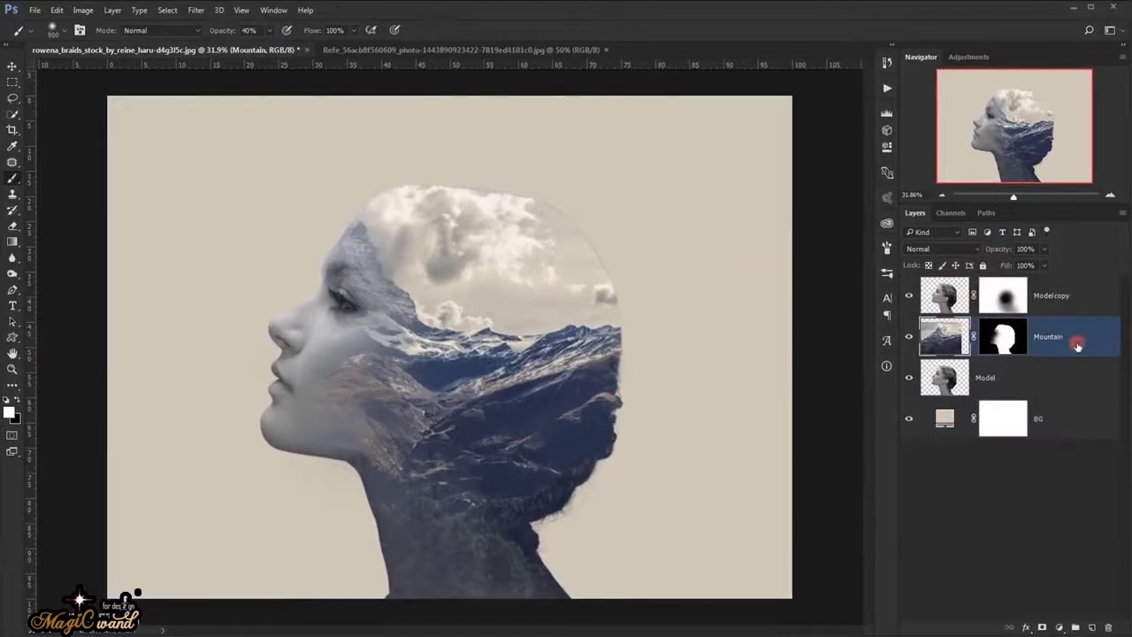
key(ctrl+j)
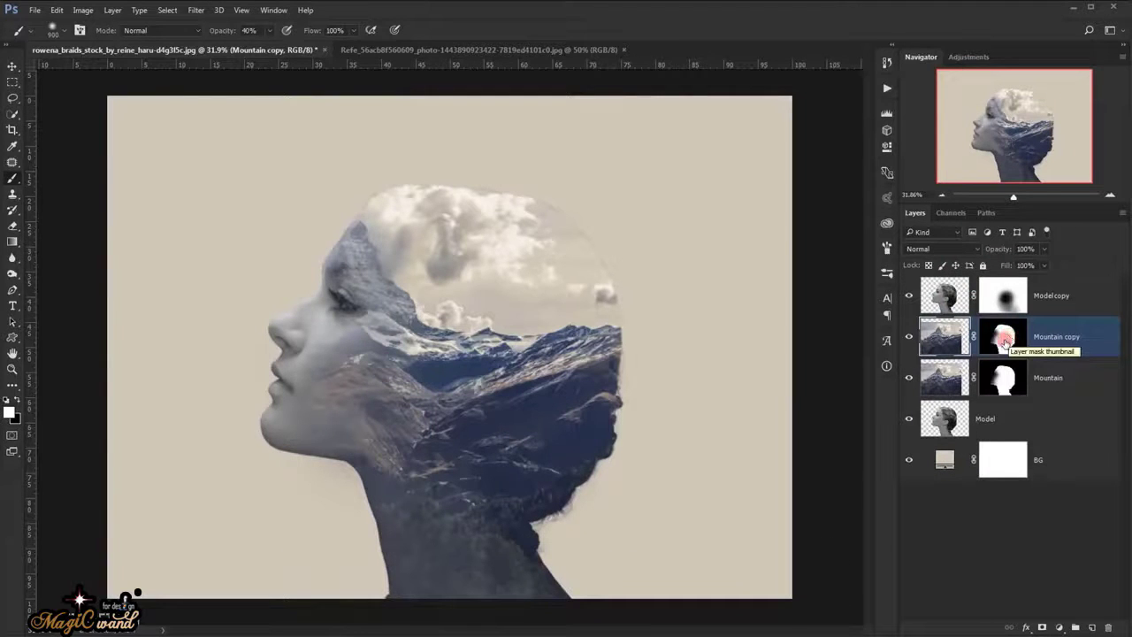
click(1004, 341)
drag(1004, 341, 1111, 625)
click(620, 247)
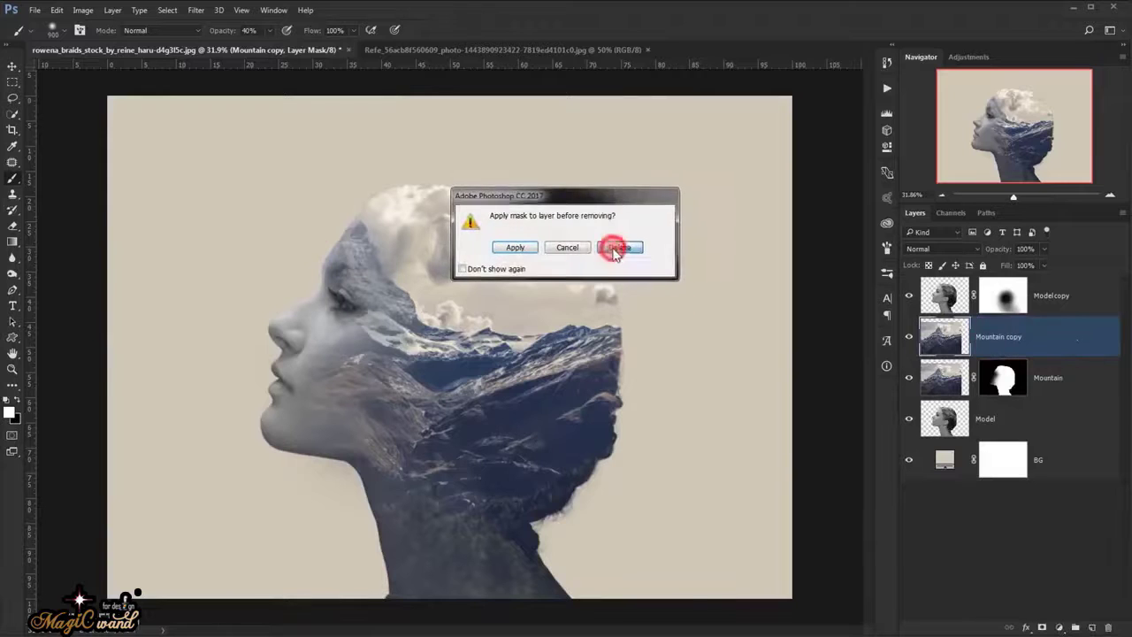
click(930, 251)
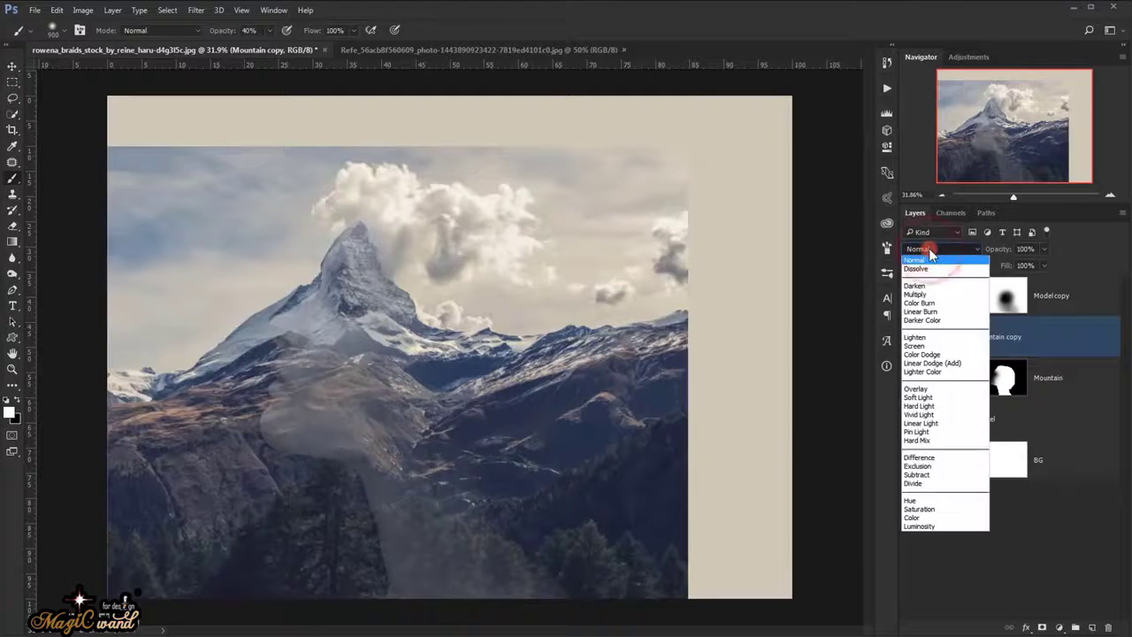
click(916, 338)
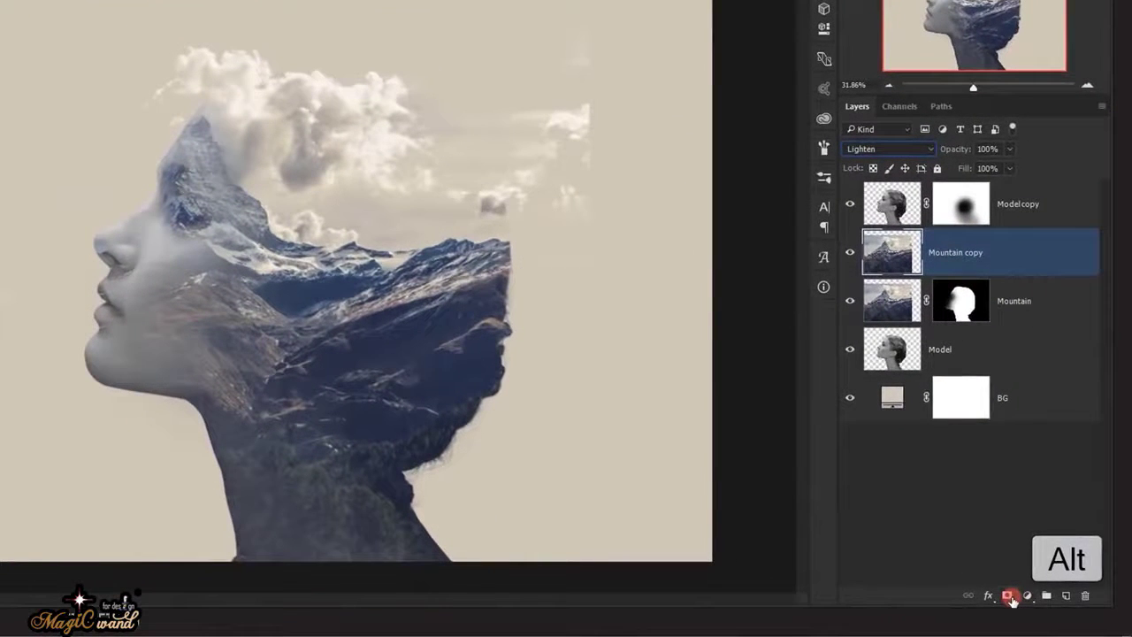
Add a black mask to Mountain copy and paint white over the top of the head to reveal clouds beyond its outline.
alt+click(1010, 596)
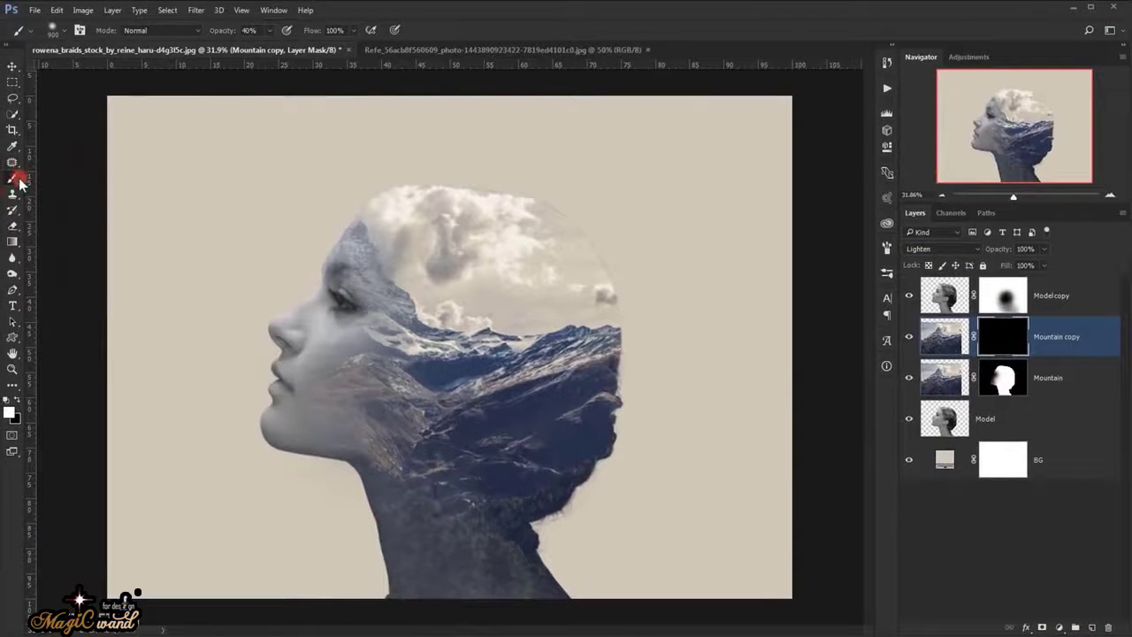
mouse_move(398, 265)
mouse_down()
mouse_move(430, 207)
mouse_move(389, 183)
mouse_move(336, 177)
mouse_move(498, 185)
mouse_move(513, 220)
mouse_move(595, 282)
mouse_move(636, 203)
mouse_move(509, 228)
mouse_move(607, 274)
mouse_move(548, 231)
mouse_move(508, 239)
mouse_move(539, 290)
mouse_move(669, 203)
mouse_move(702, 209)
mouse_up()
key(v)
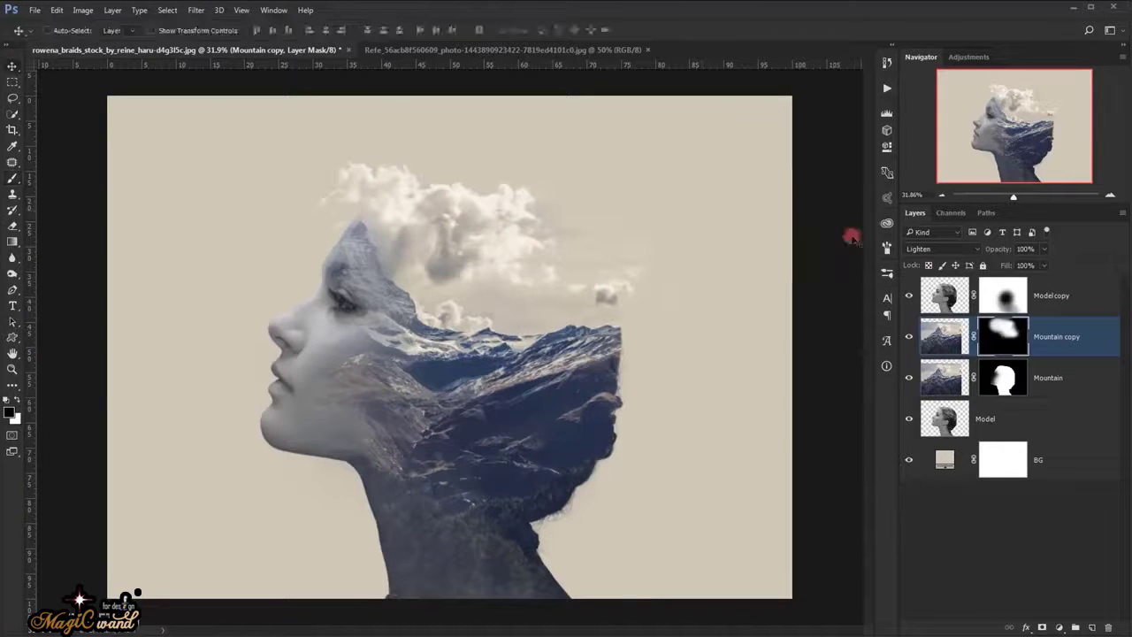
Add a pale pink Solid Color fill layer above the Model copy layer.
click(1100, 302)
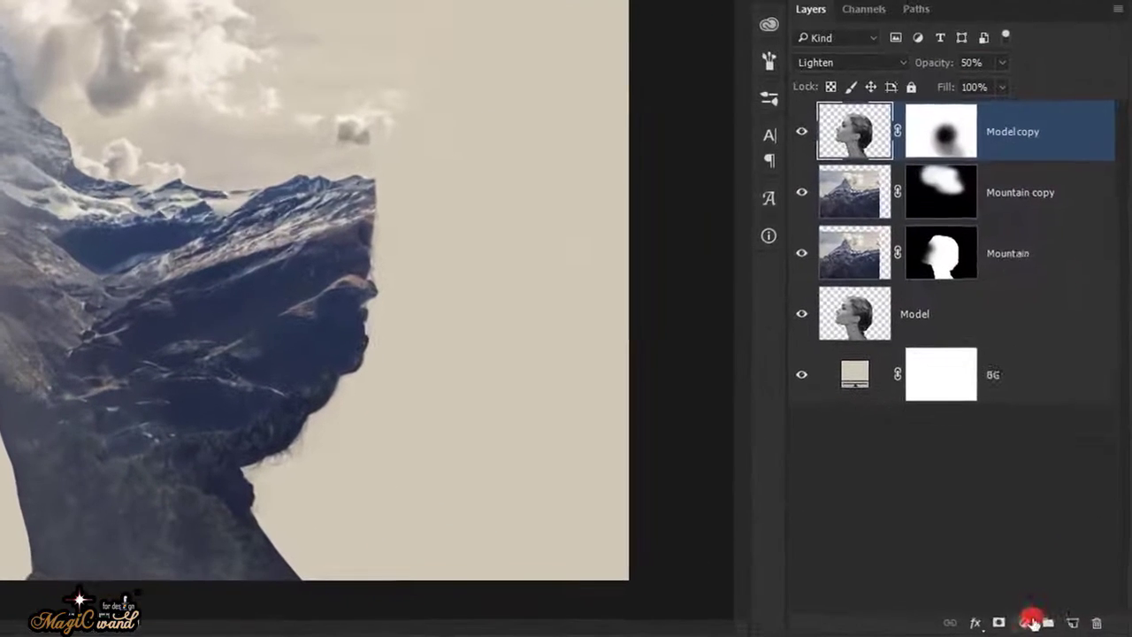
click(1059, 627)
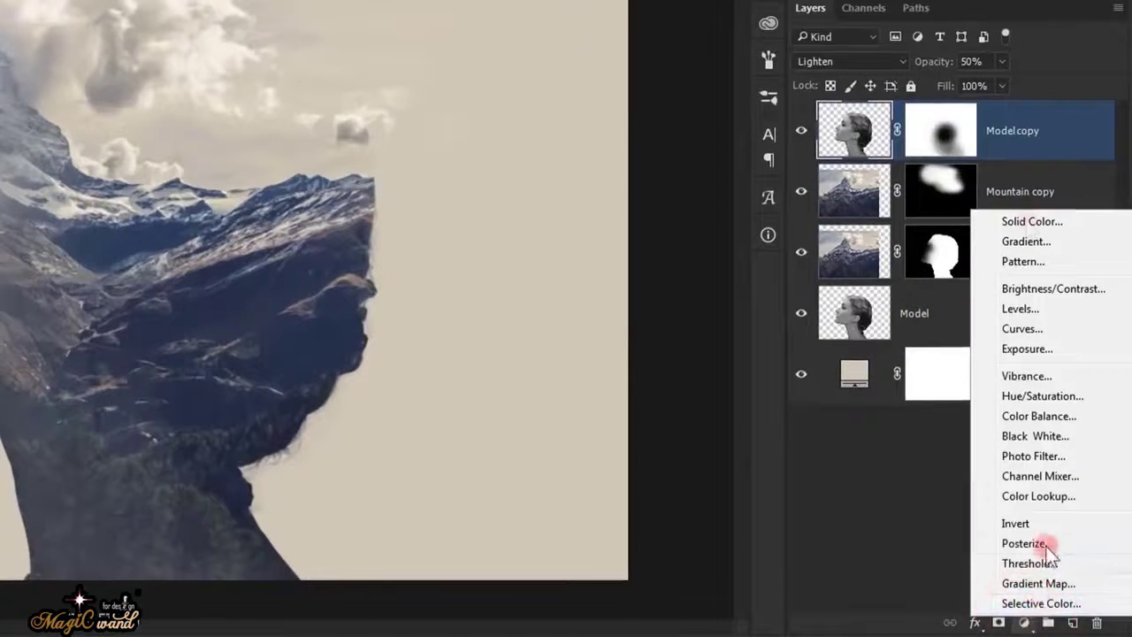
click(1025, 221)
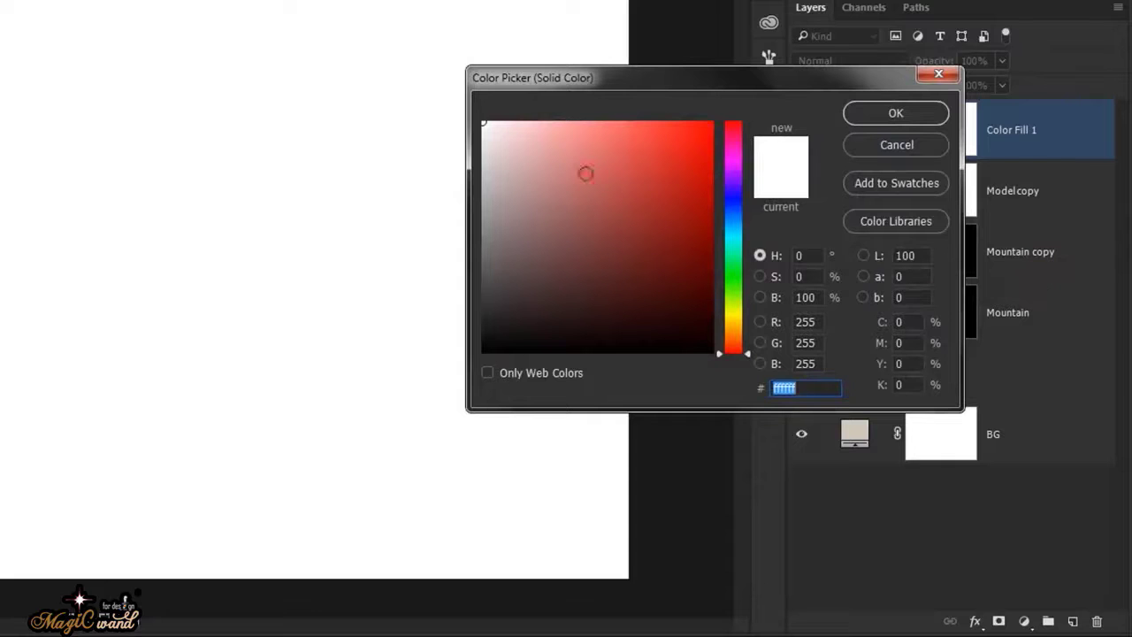
click(514, 142)
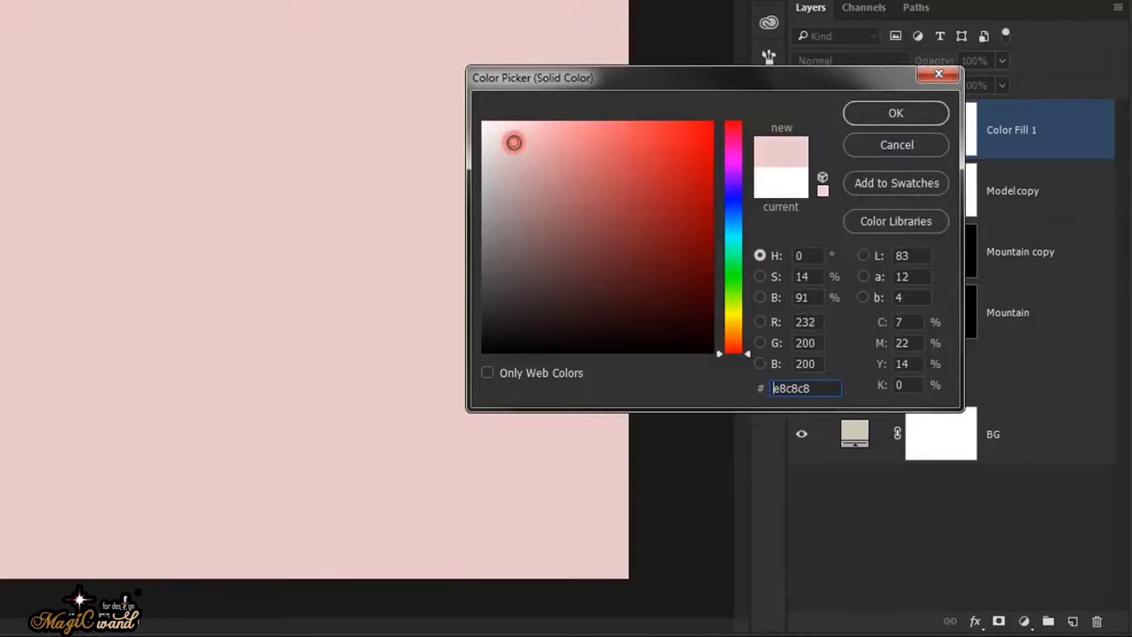
click(510, 141)
click(929, 114)
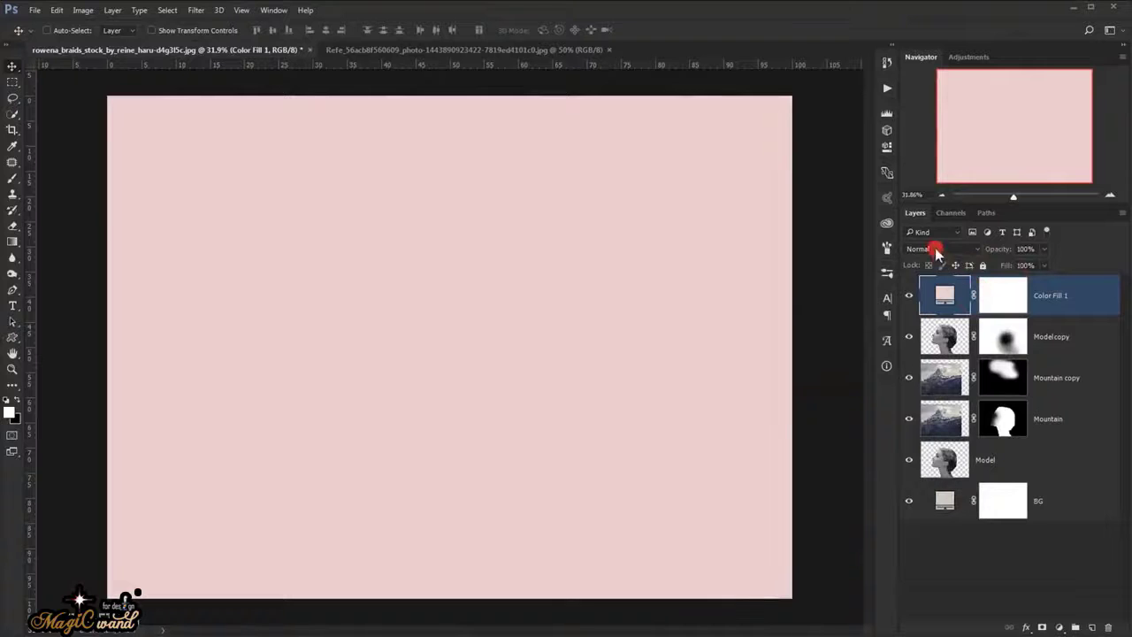
Set the pink fill layer's blend mode to Multiply and its opacity to 20%.
click(936, 252)
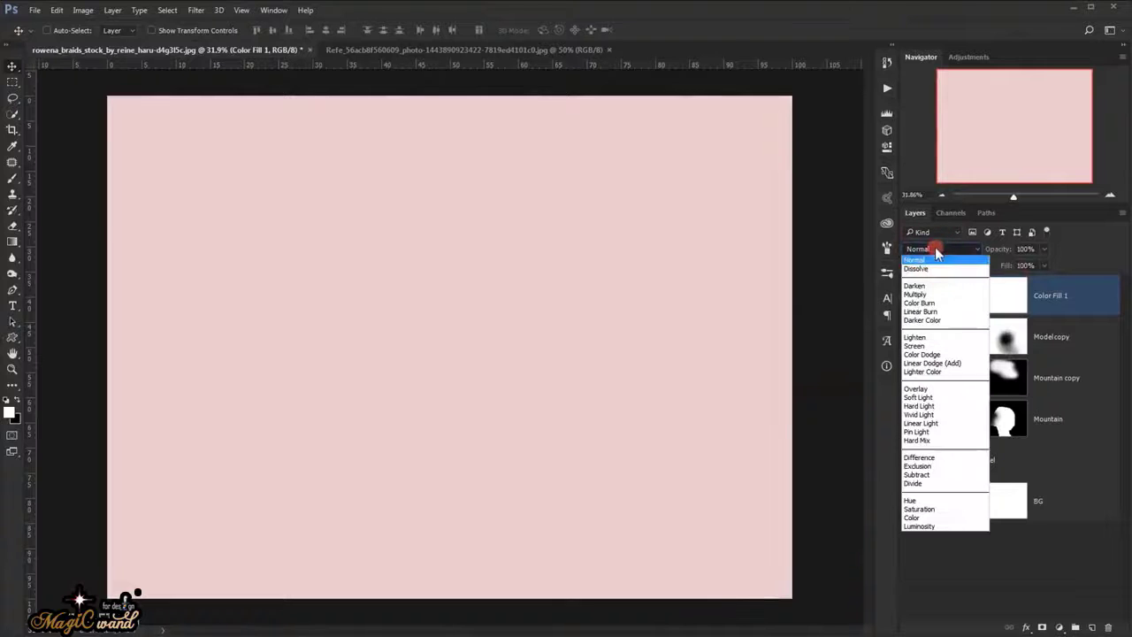
click(923, 295)
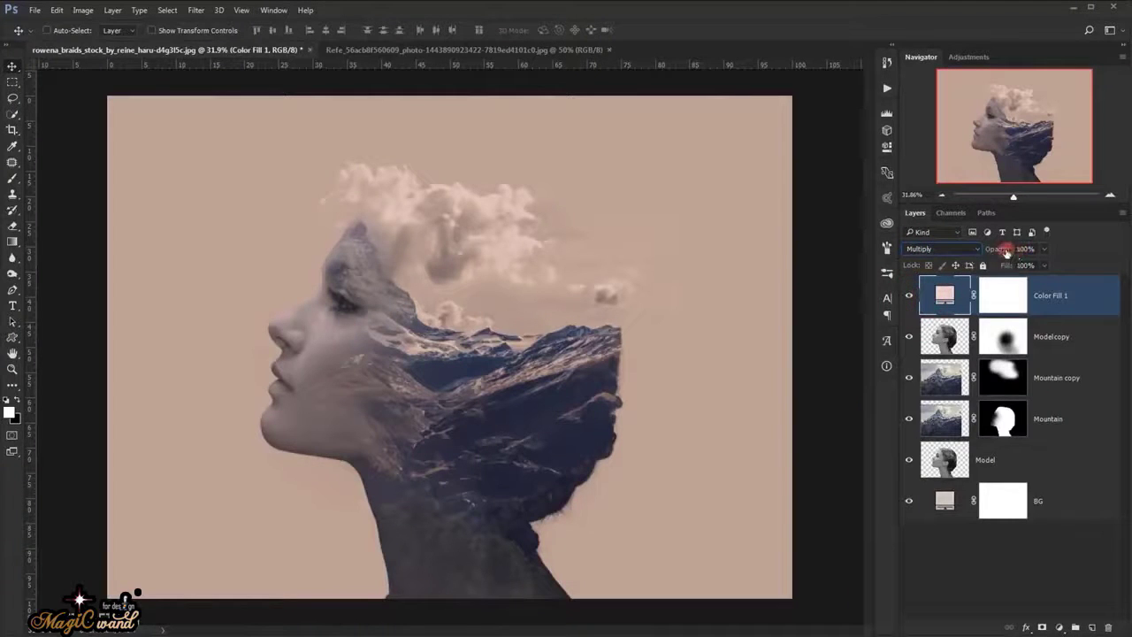
drag(996, 250, 968, 292)
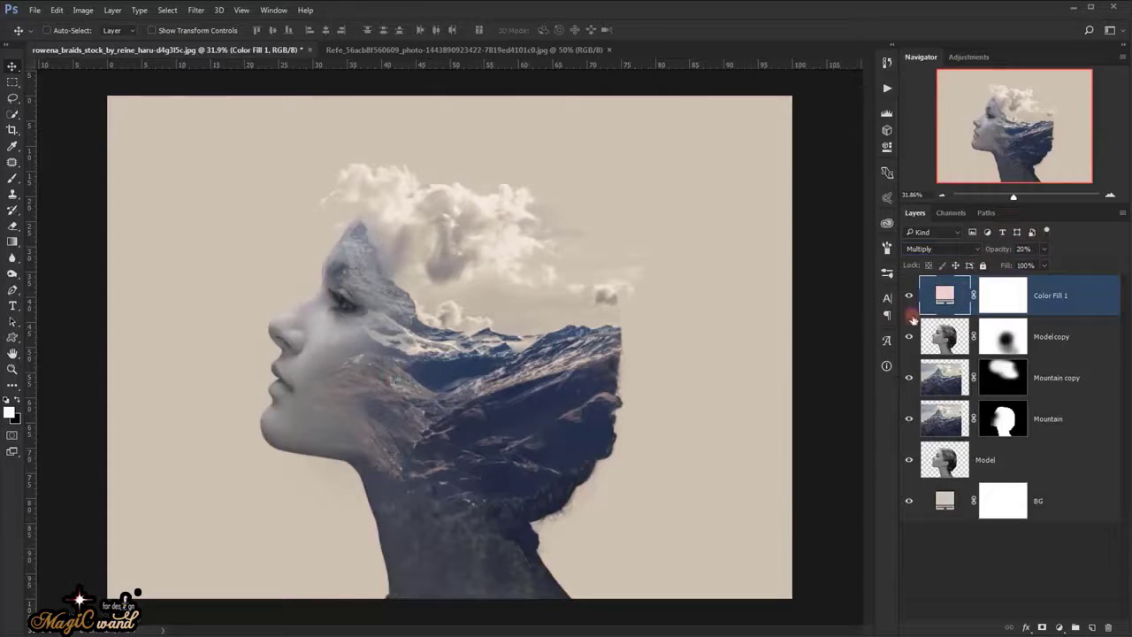
Stamp all visible layers into a new layer on top of the stack and desaturate it.
key(ctrl+alt+shift+e)
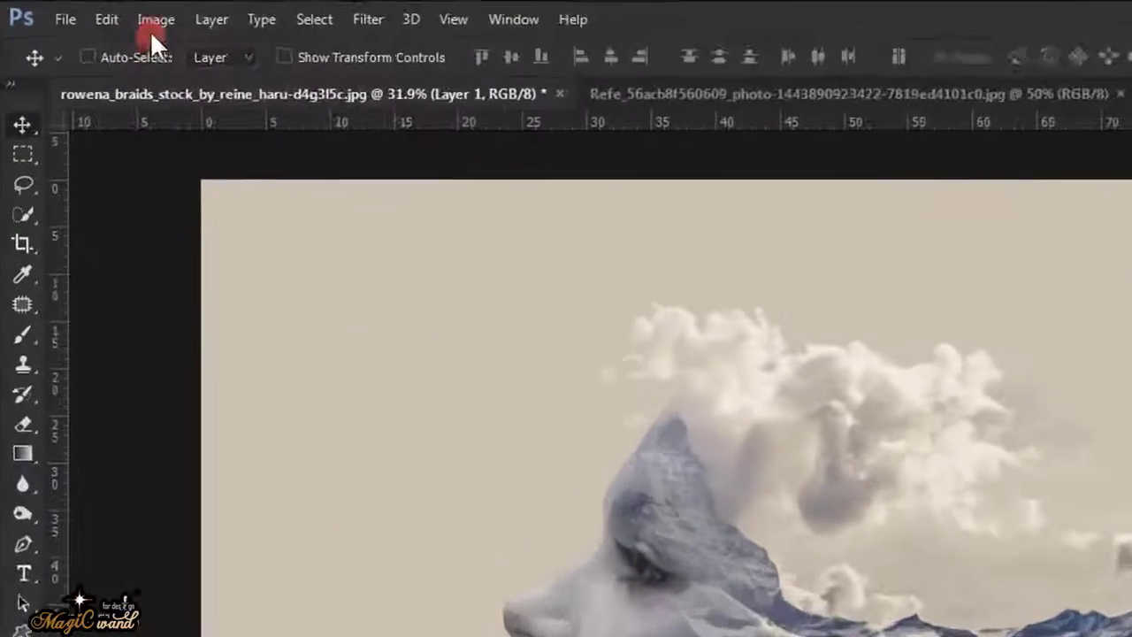
click(83, 9)
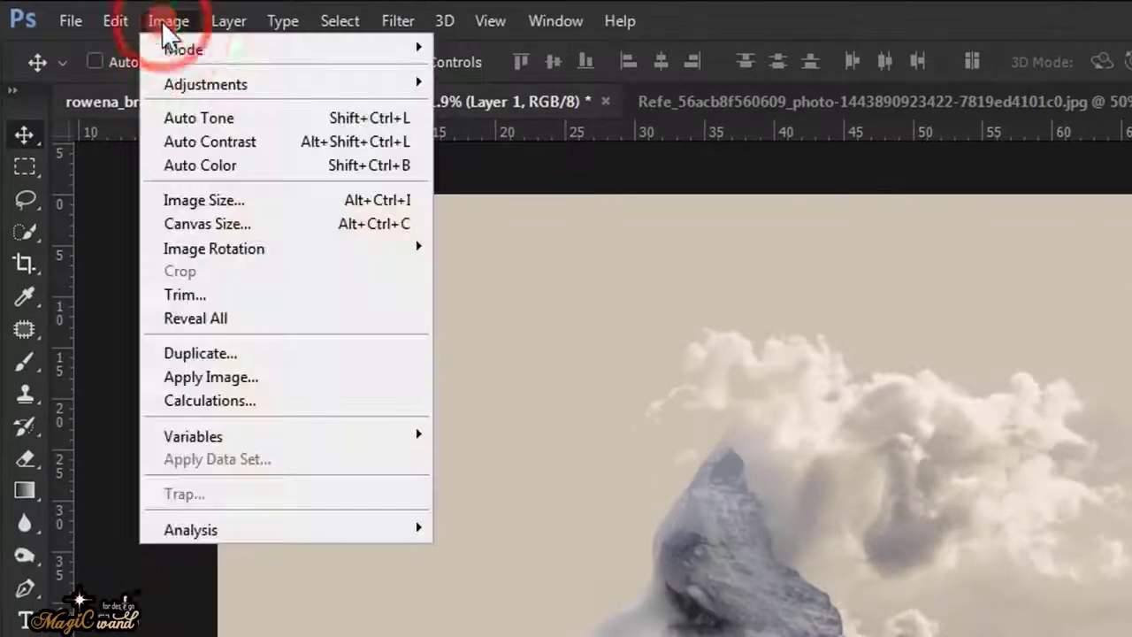
mouse_move(336, 86)
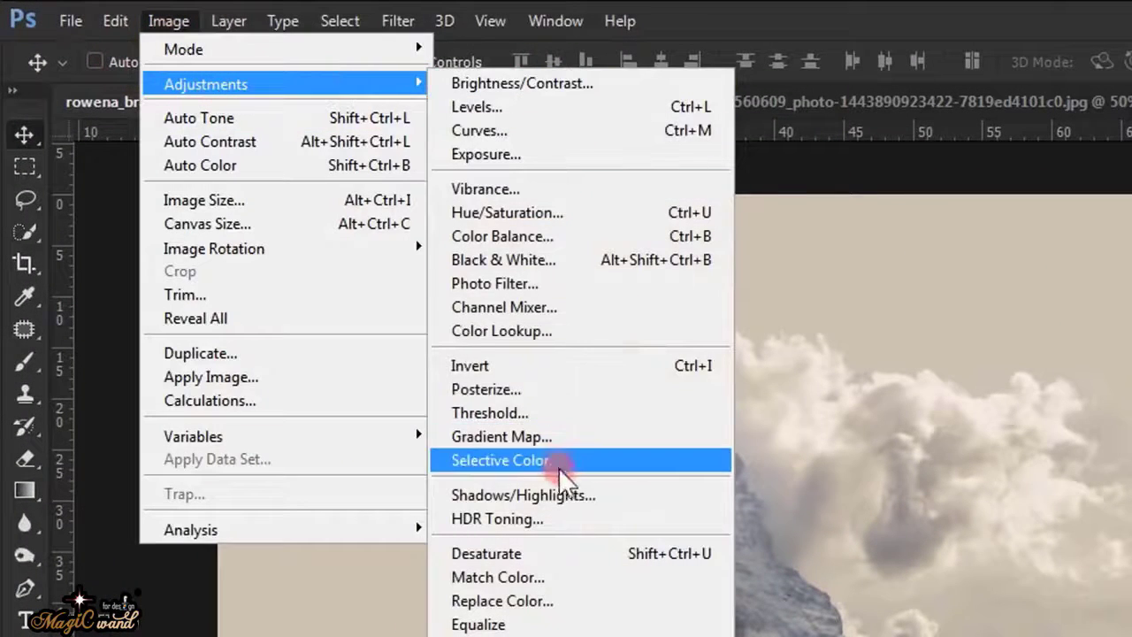
click(545, 548)
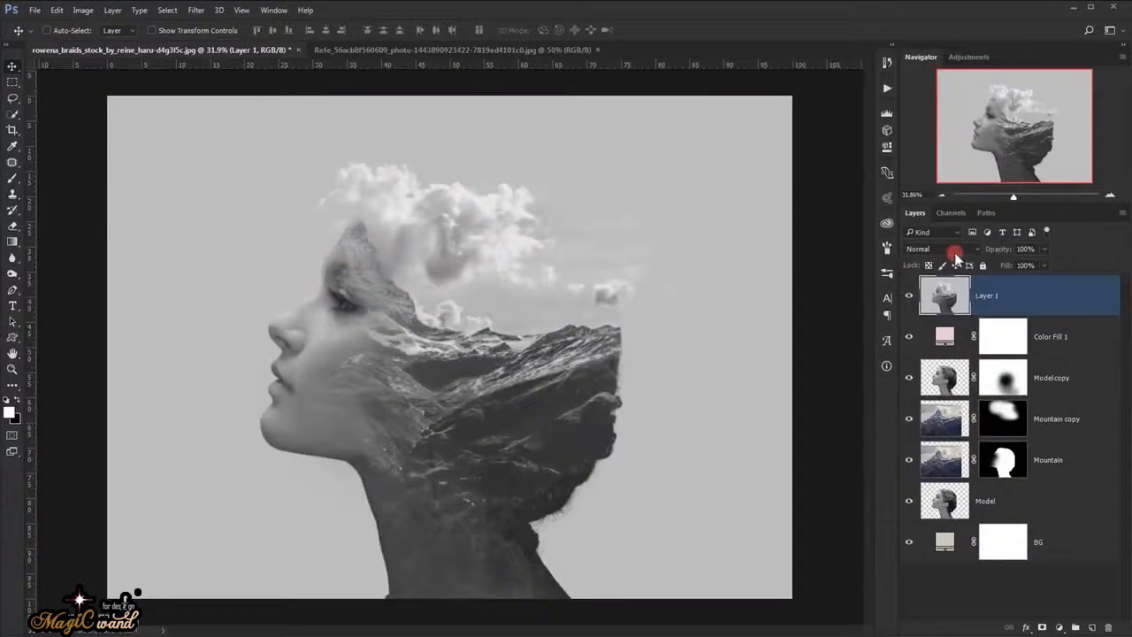
Blend the desaturated merged layer in Soft Light mode at 30% opacity and view the composite without the interface panels, fitted to the screen.
click(955, 251)
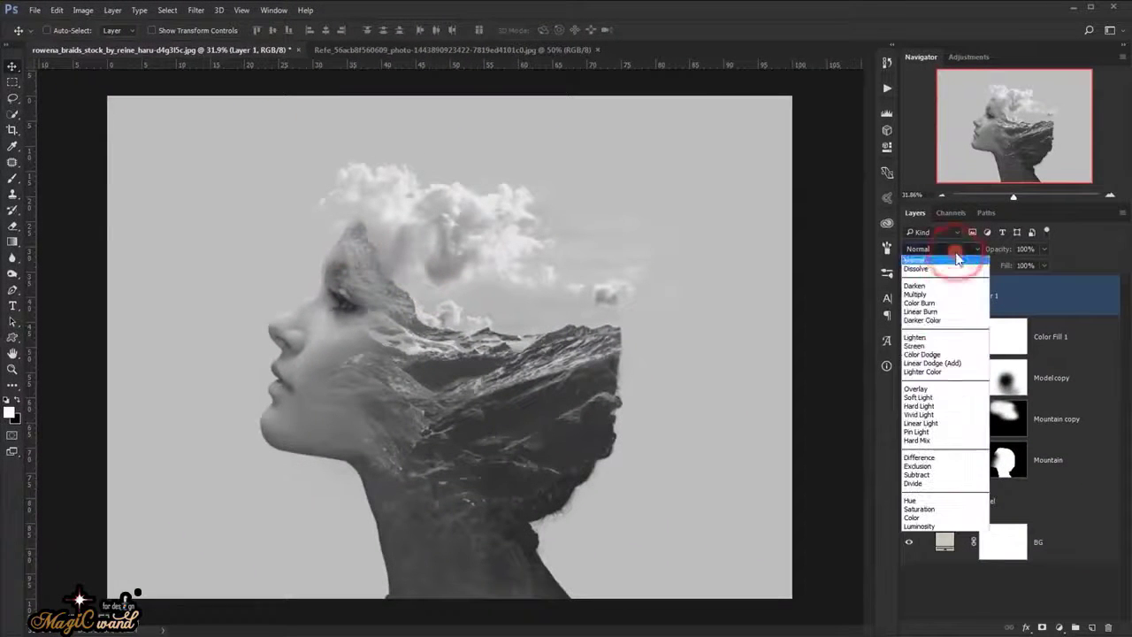
click(928, 397)
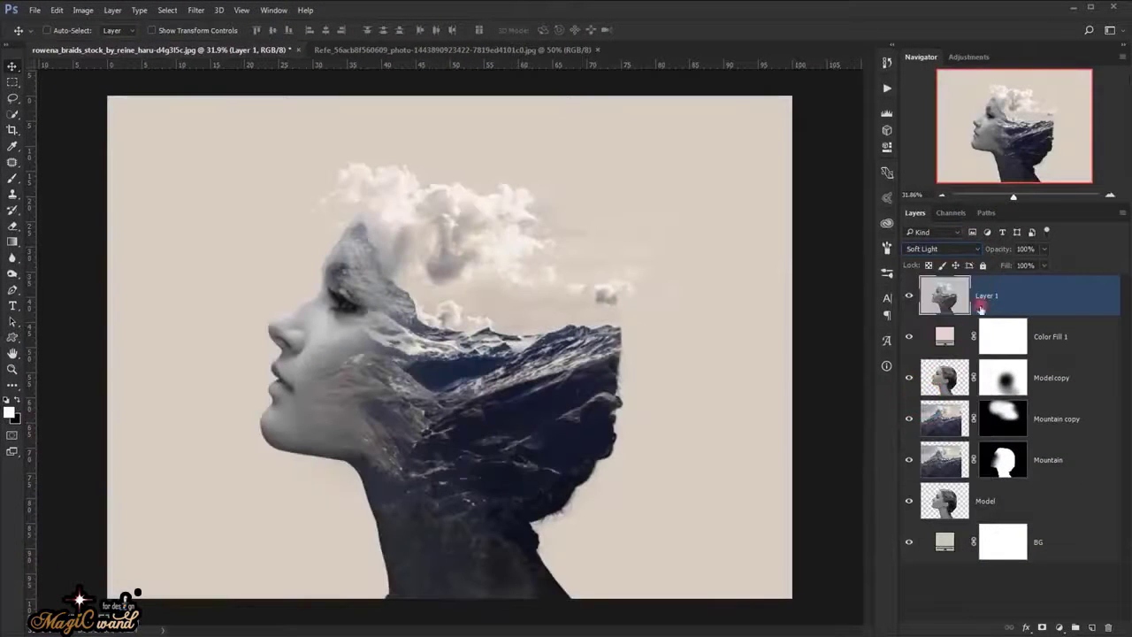
click(1035, 250)
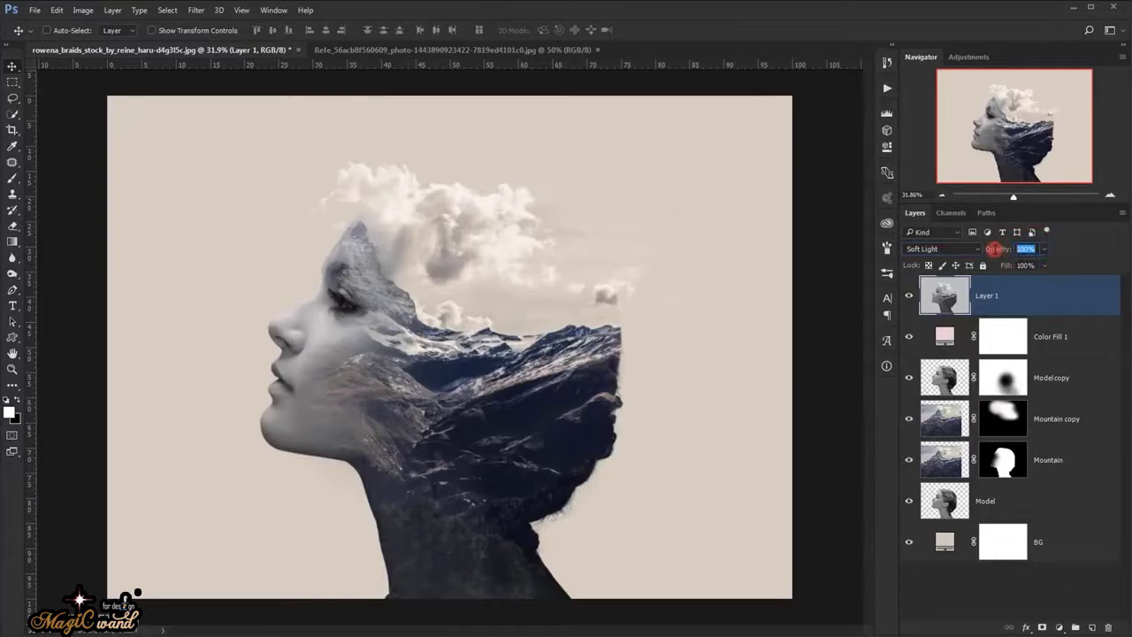
text(3)
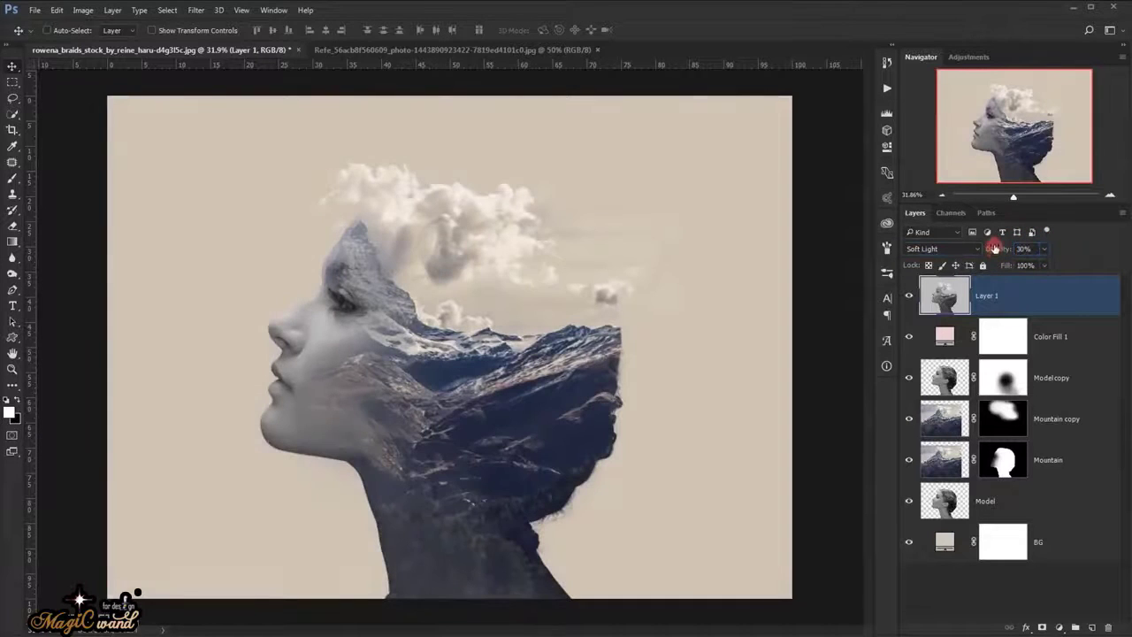
key(Tab)
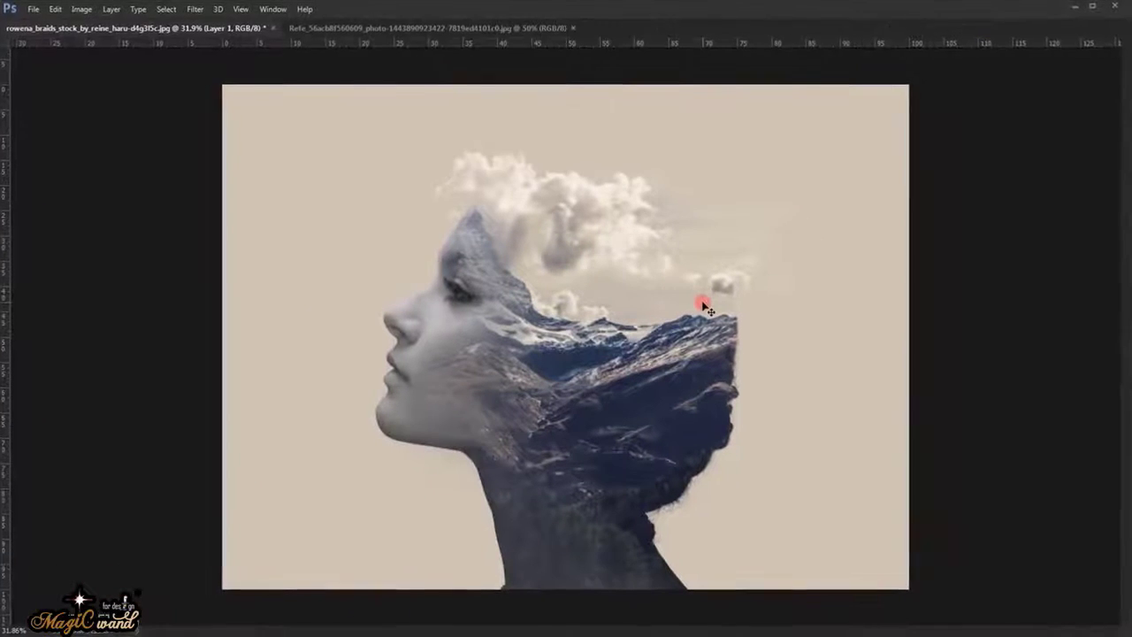
key(ctrl+0)
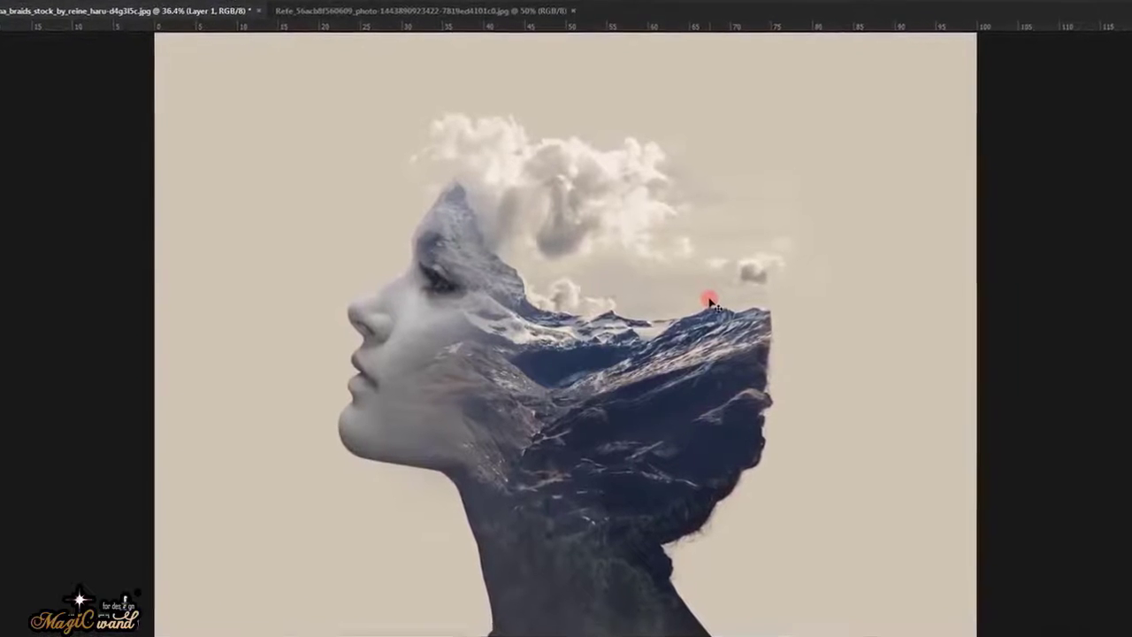